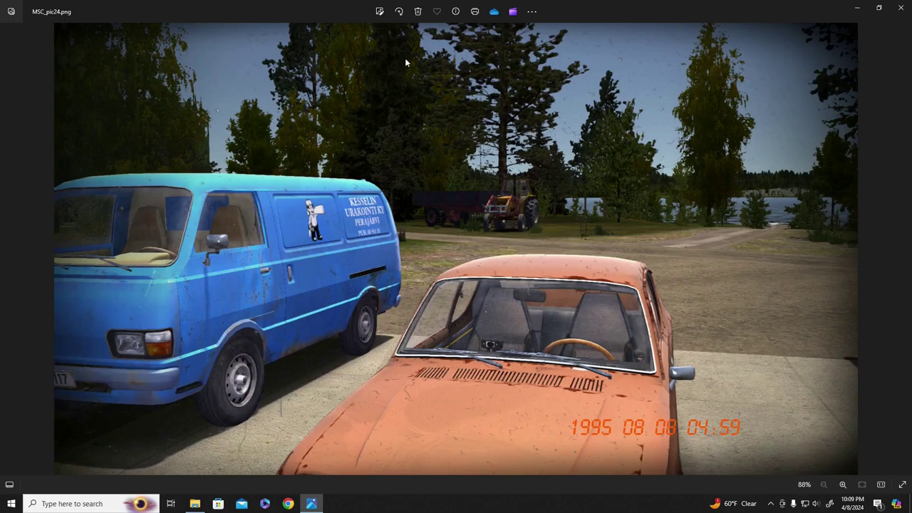
- Open MSC_pic24.png in the Photos editor to show the full 1920 x 1080 image
click(380, 12)
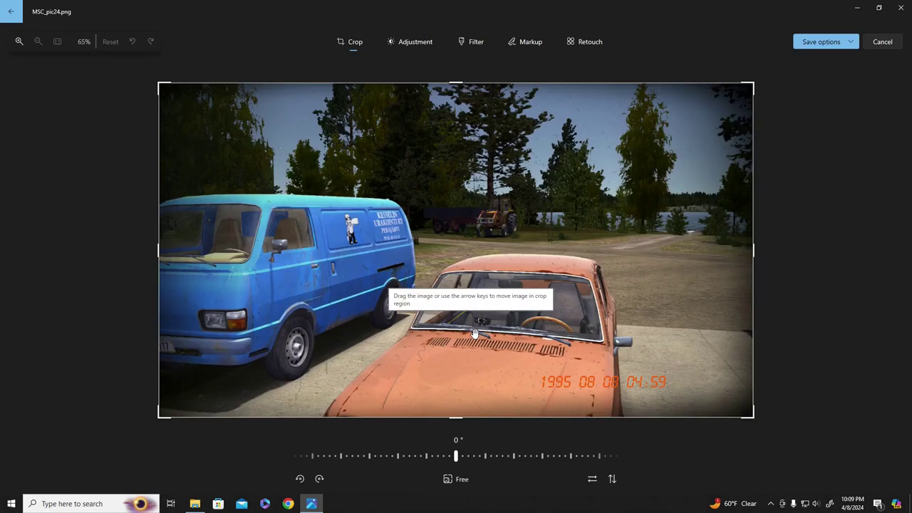
- Crop the van-and-car screenshot to a 3:4 portrait frame and reposition the image inside it
click(459, 479)
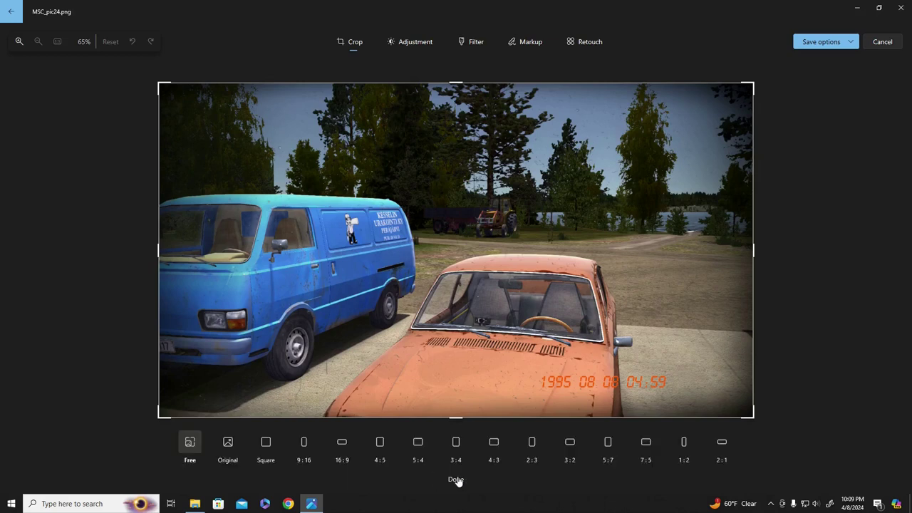
click(456, 445)
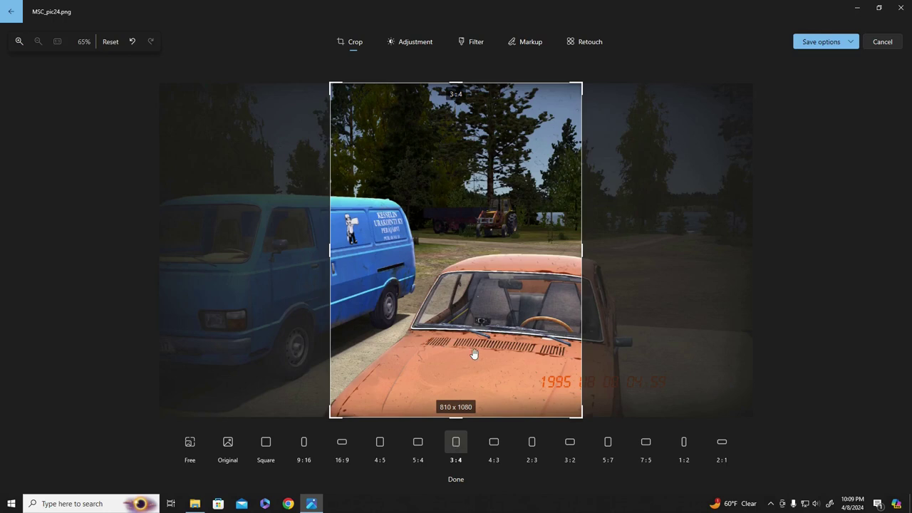
drag(474, 298, 483, 293)
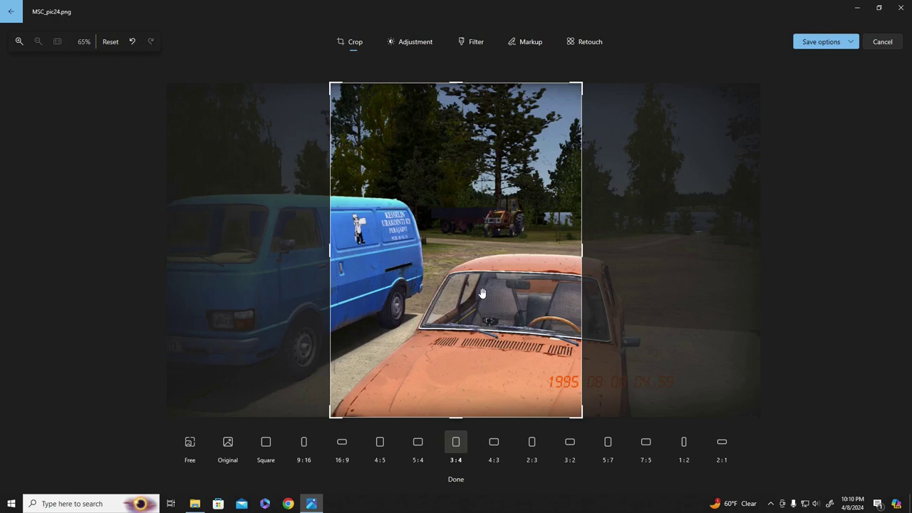
drag(482, 293, 482, 293)
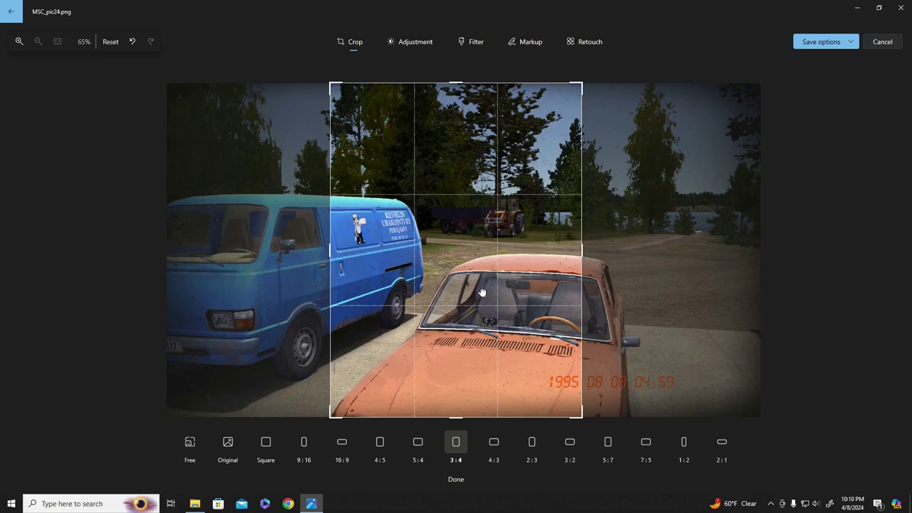
drag(482, 293, 483, 293)
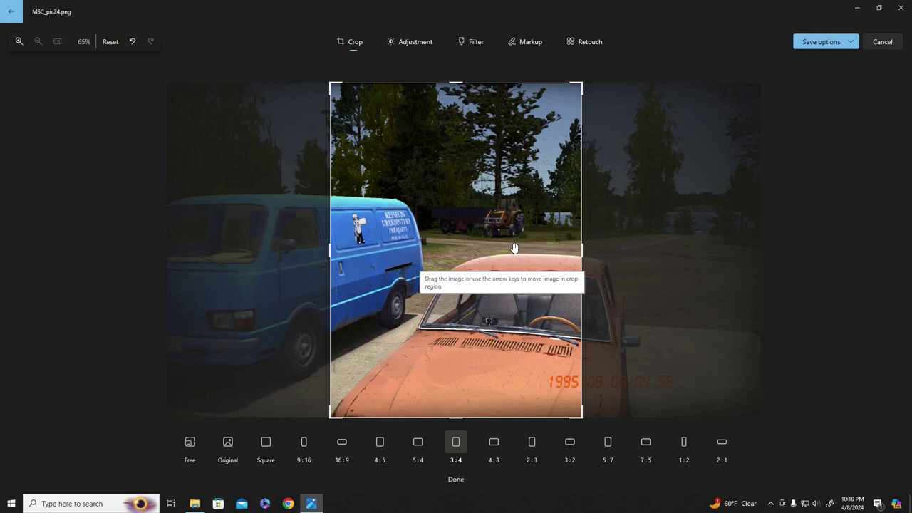
click(417, 44)
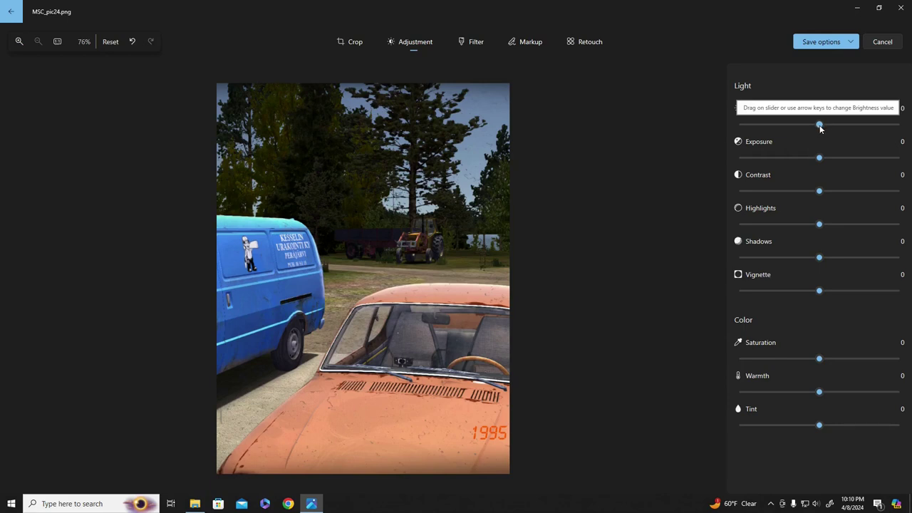
- Set Brightness to 66, Exposure to -43, Contrast to -54 and Shadows to -83
drag(821, 129, 875, 129)
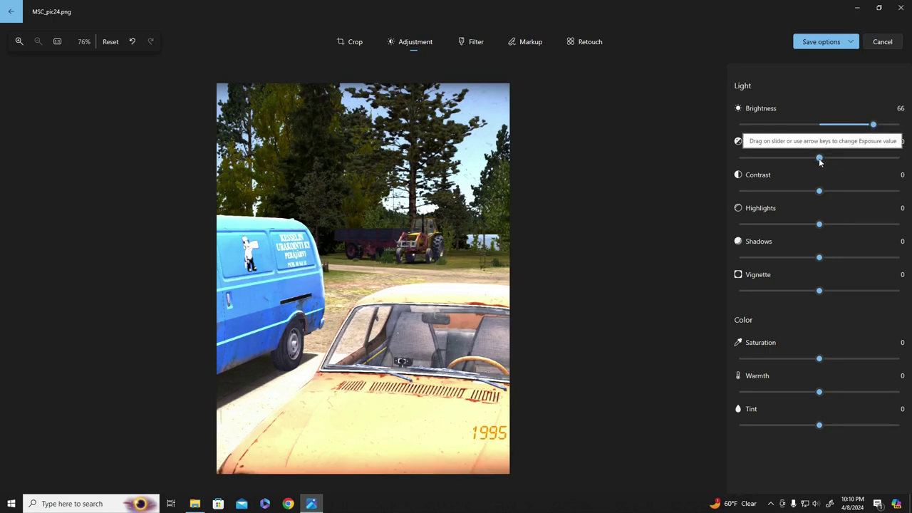
drag(819, 160, 783, 160)
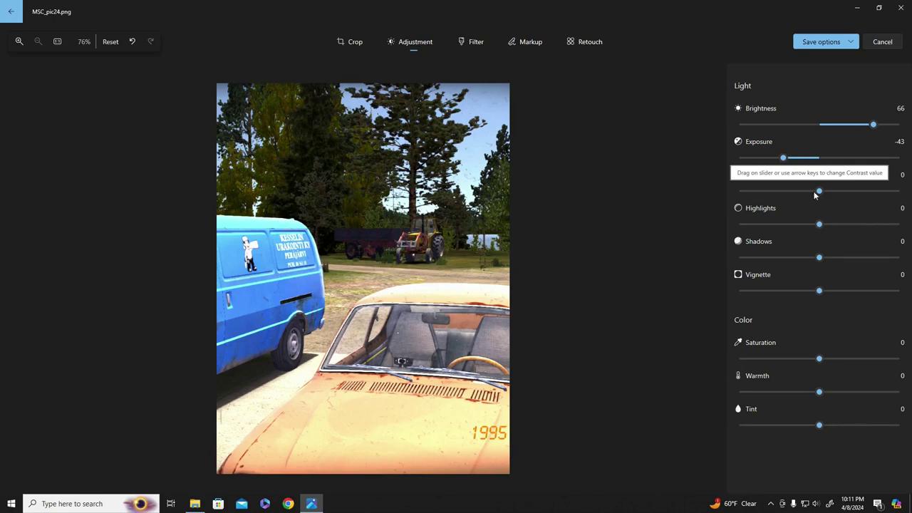
drag(817, 194, 775, 193)
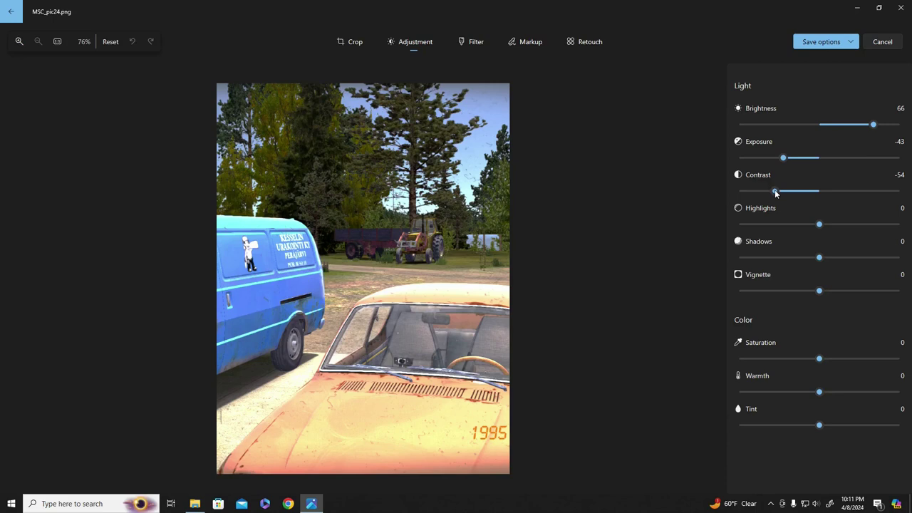
drag(776, 193, 776, 192)
drag(820, 261, 753, 258)
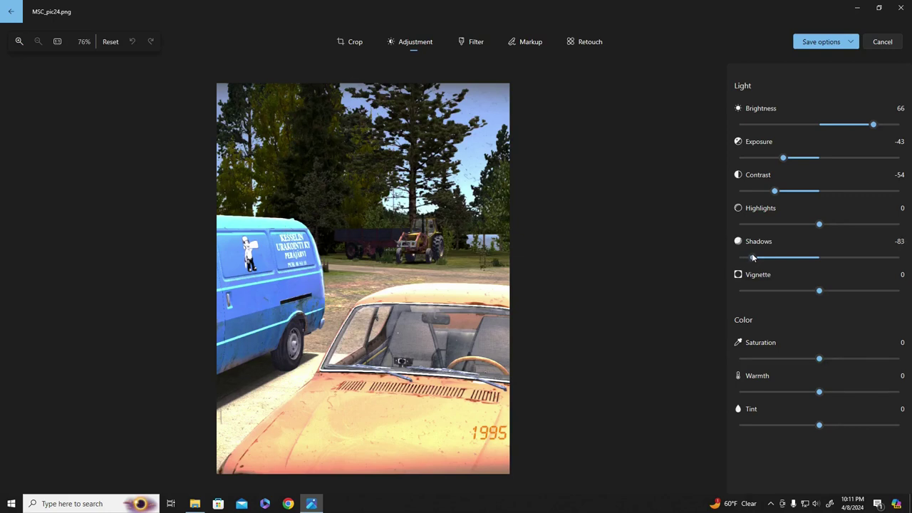
drag(753, 258, 753, 258)
- Raise Saturation to 59 and leave Warmth at 0 after briefly trying -22
drag(820, 360, 869, 363)
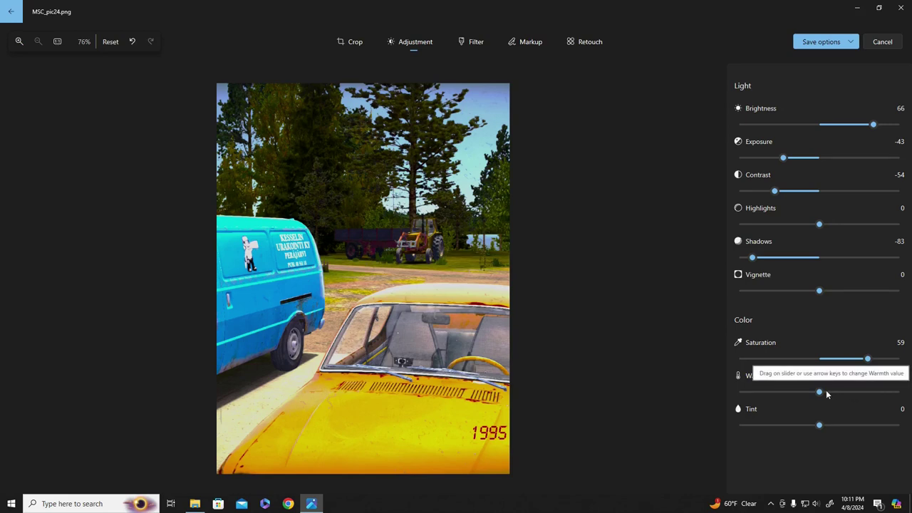
drag(820, 392, 801, 392)
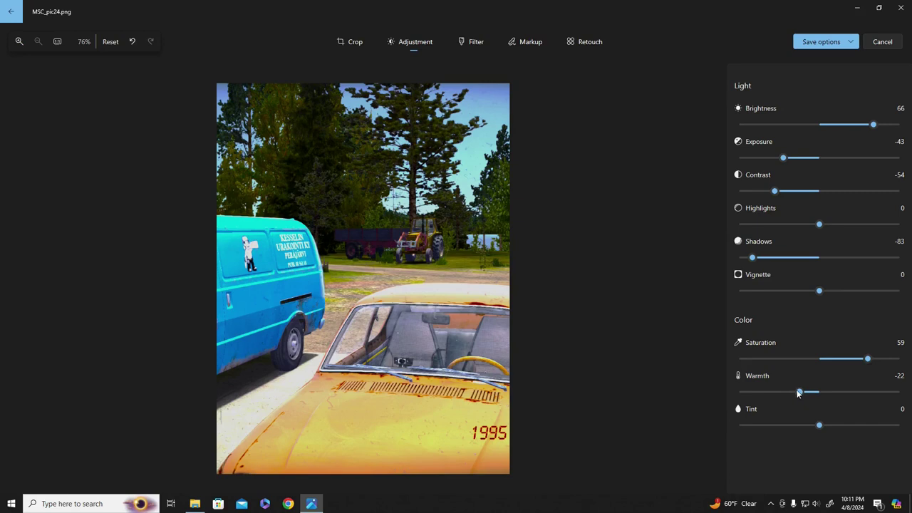
drag(798, 392, 819, 393)
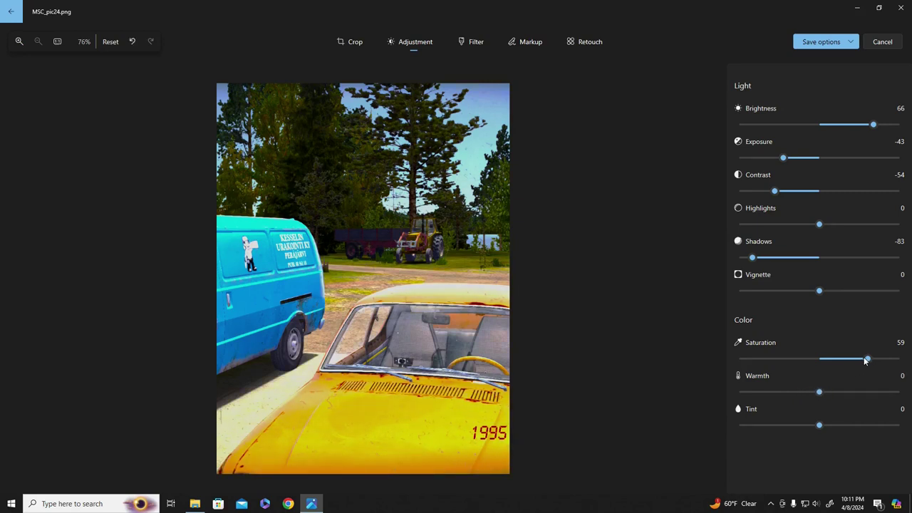
- Remove the saturation boost, set Contrast to -24 and redarken Shadows to -66
drag(867, 360, 821, 362)
drag(752, 257, 819, 258)
drag(775, 191, 799, 194)
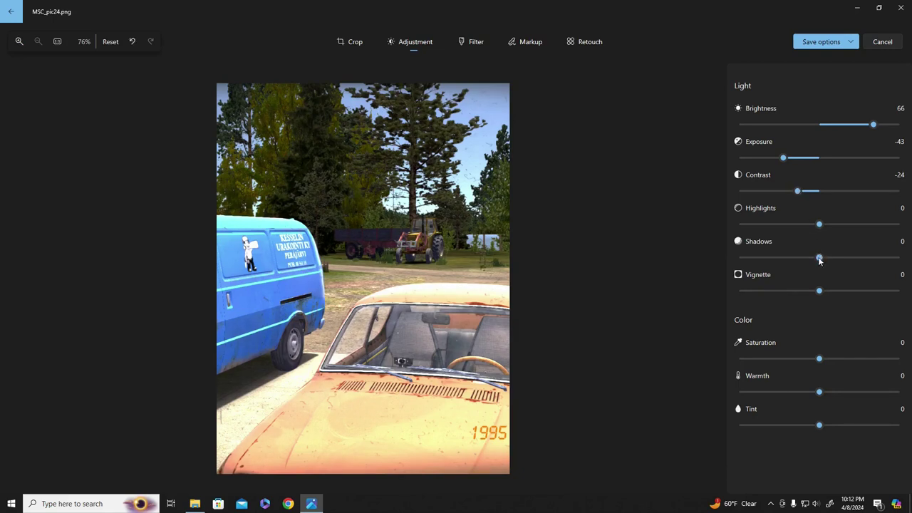
drag(819, 260, 766, 255)
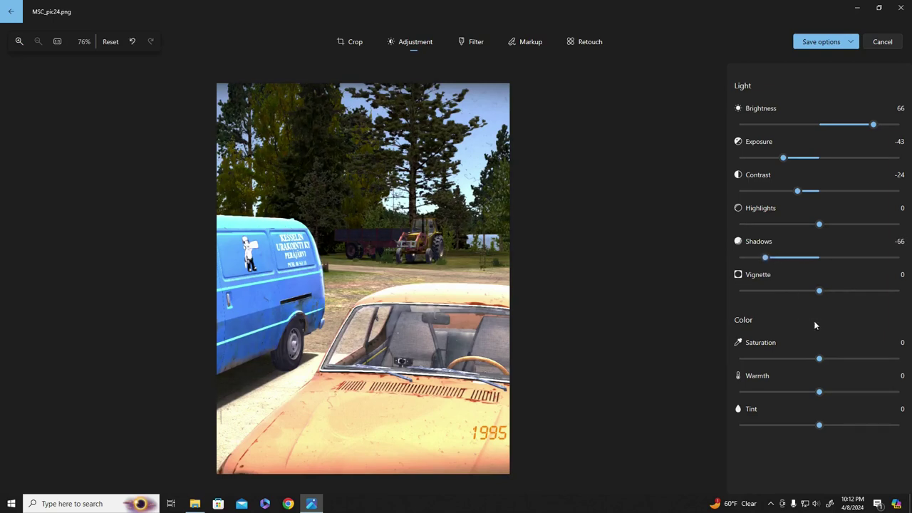
- Set Saturation to 56 and Warmth to -20
drag(819, 360, 858, 364)
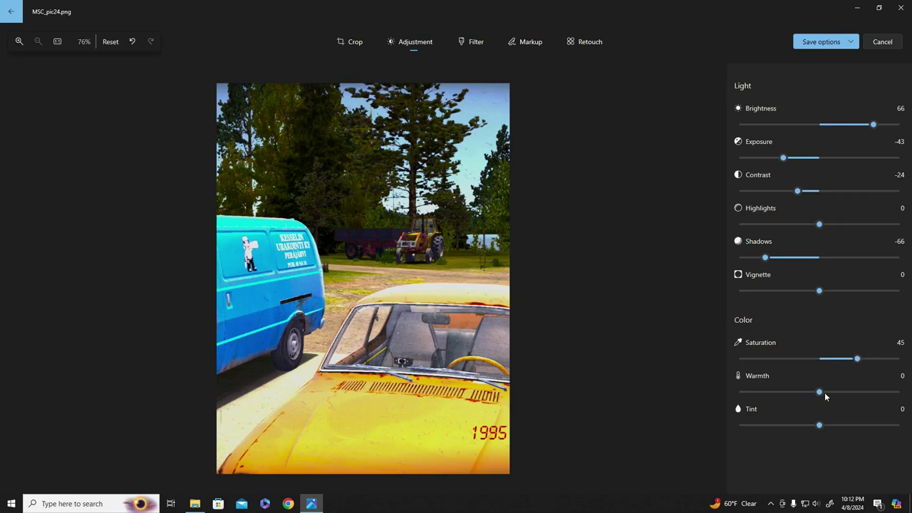
drag(819, 393, 801, 397)
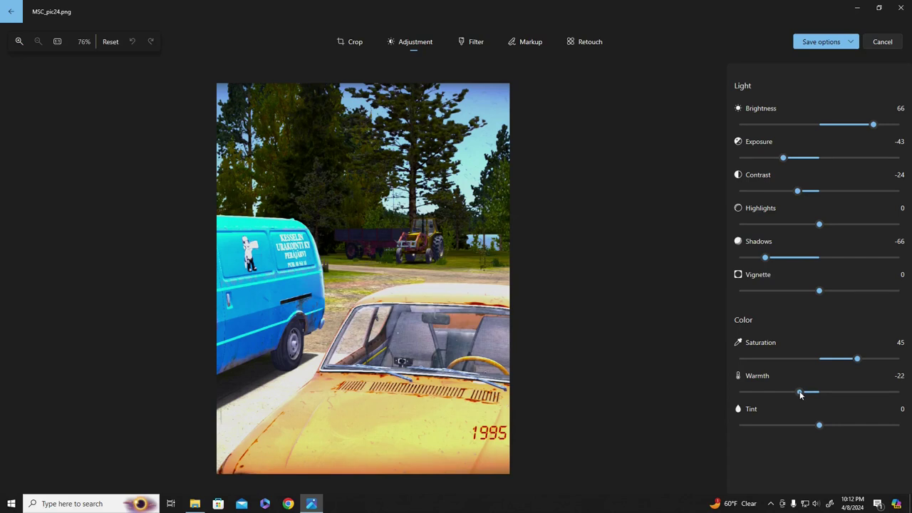
mouse_move(800, 395)
mouse_down()
mouse_move(839, 394)
mouse_move(803, 393)
mouse_up()
drag(802, 390, 802, 390)
drag(801, 390, 810, 394)
drag(857, 362, 867, 361)
mouse_move(810, 393)
mouse_down()
mouse_move(819, 392)
mouse_move(802, 396)
mouse_up()
- Save the edited photo as a new copy named MSC_pic24_Cool.png in the poster folder
click(851, 42)
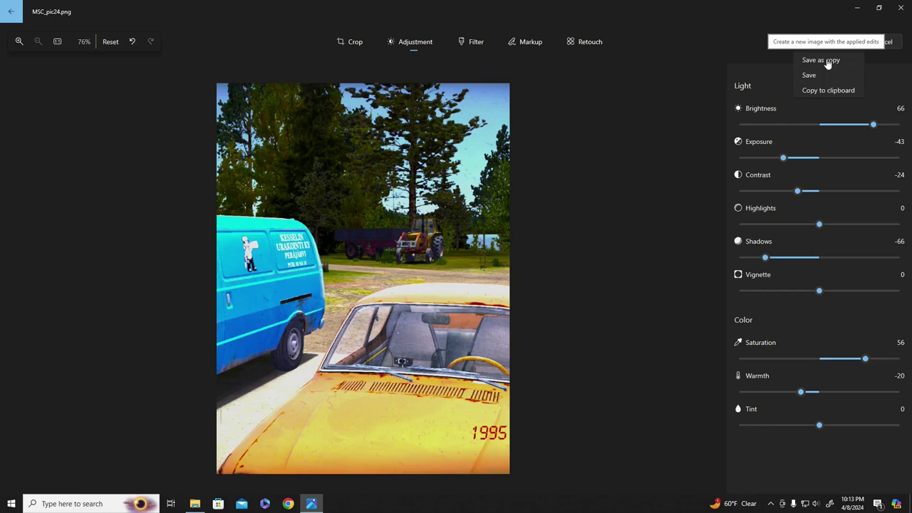
click(827, 61)
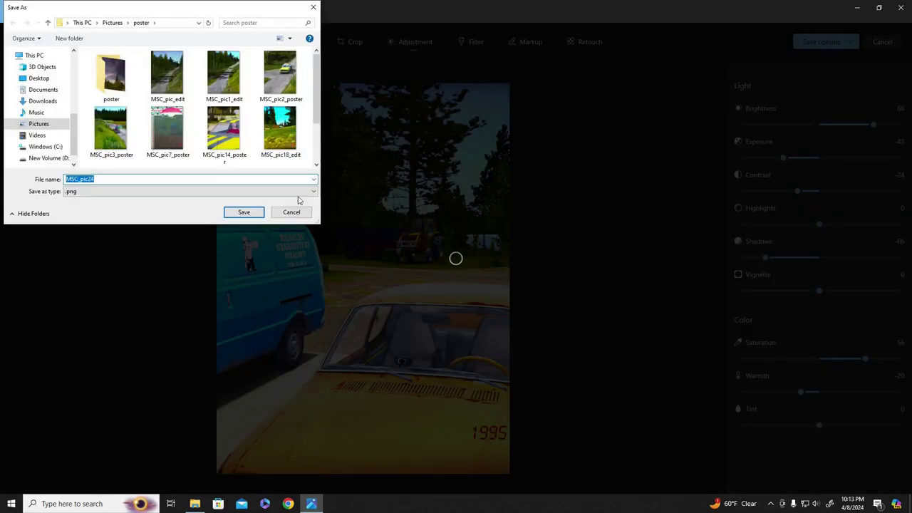
click(184, 179)
text(_Cool)
click(249, 211)
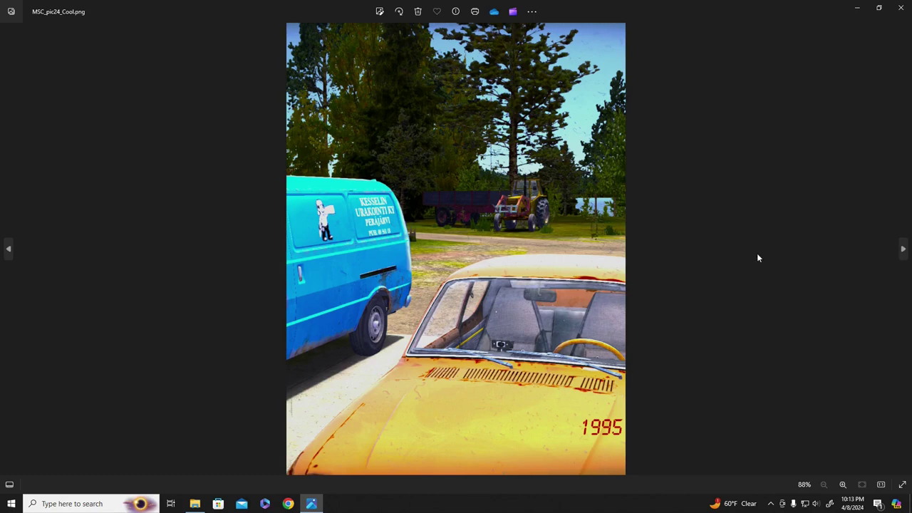
- Close the viewer, open MSC_pic11 from Pictures, and page forward to MSC_pic13
click(902, 250)
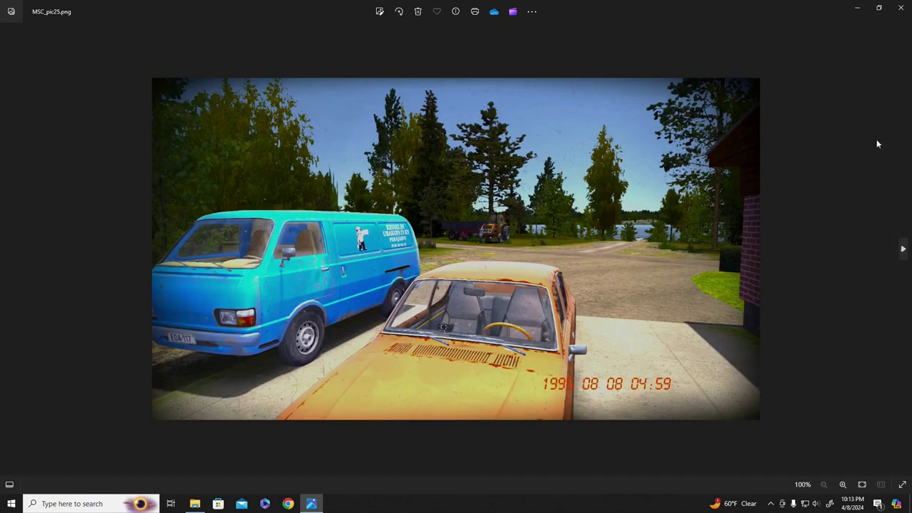
click(901, 7)
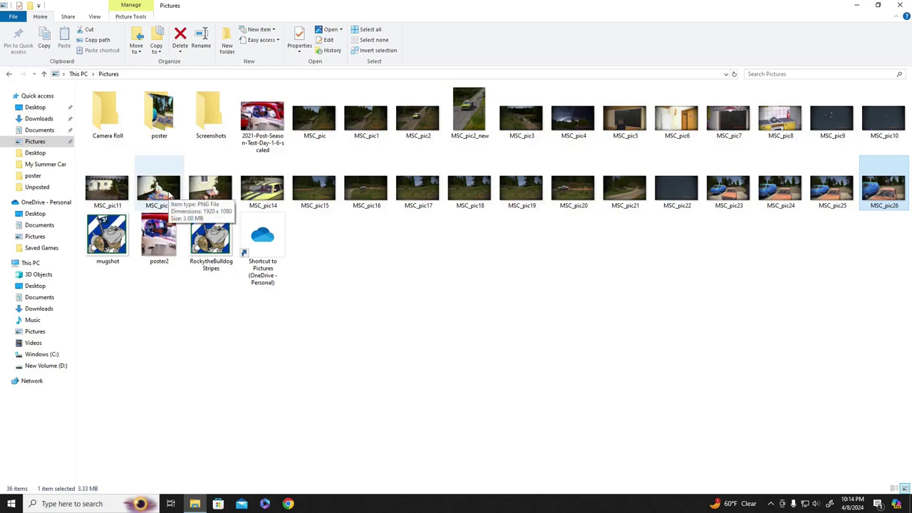
click(110, 188)
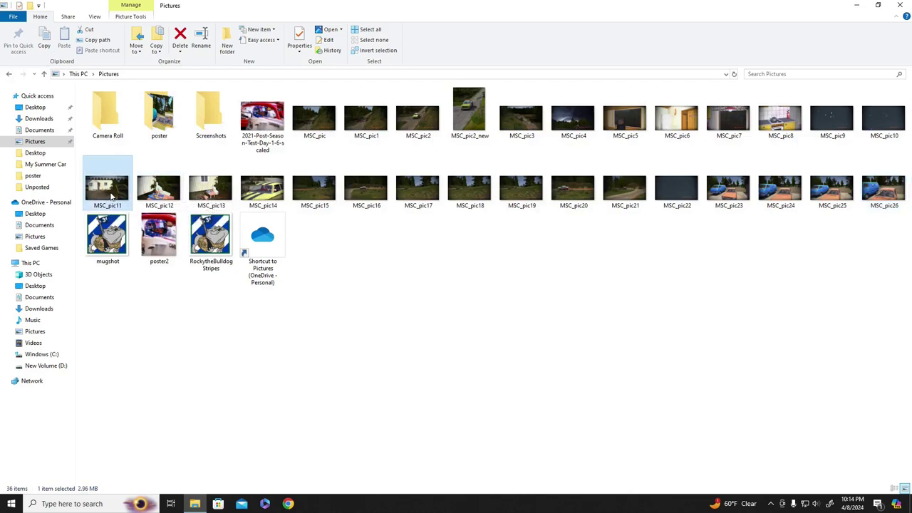
double_click(110, 188)
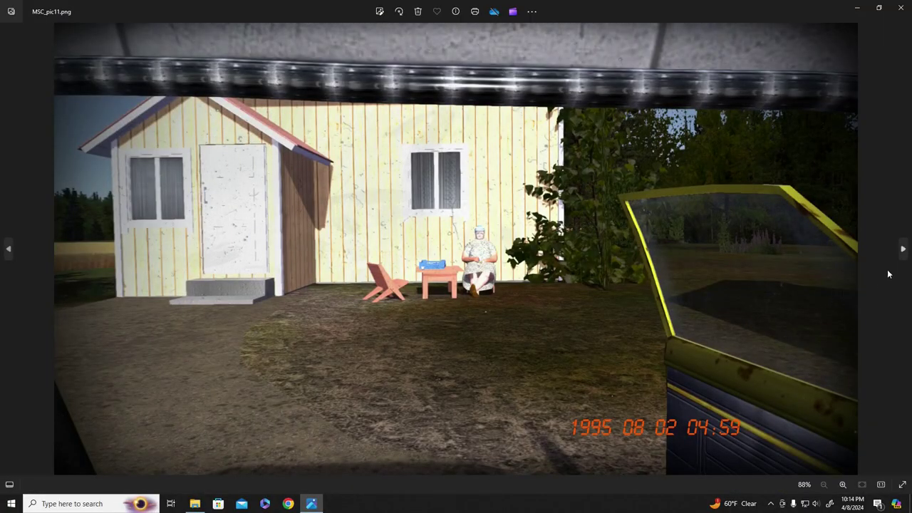
click(904, 250)
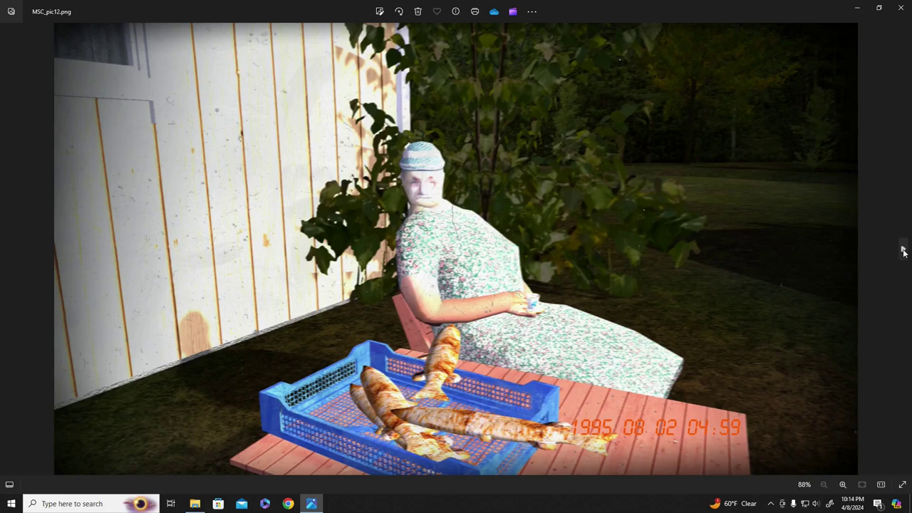
click(903, 250)
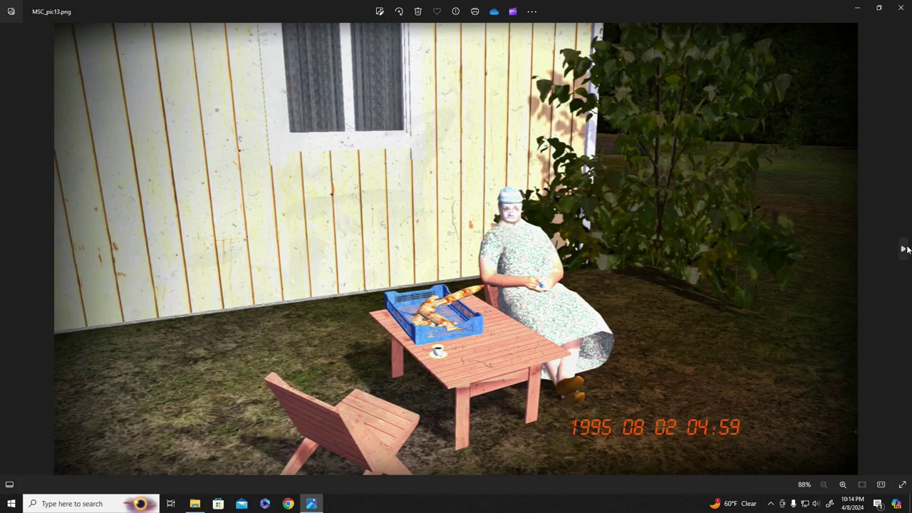
- Crop MSC_pic13 to a 3:4 portrait frame (810 x 1080) framing the woman at the table
click(381, 14)
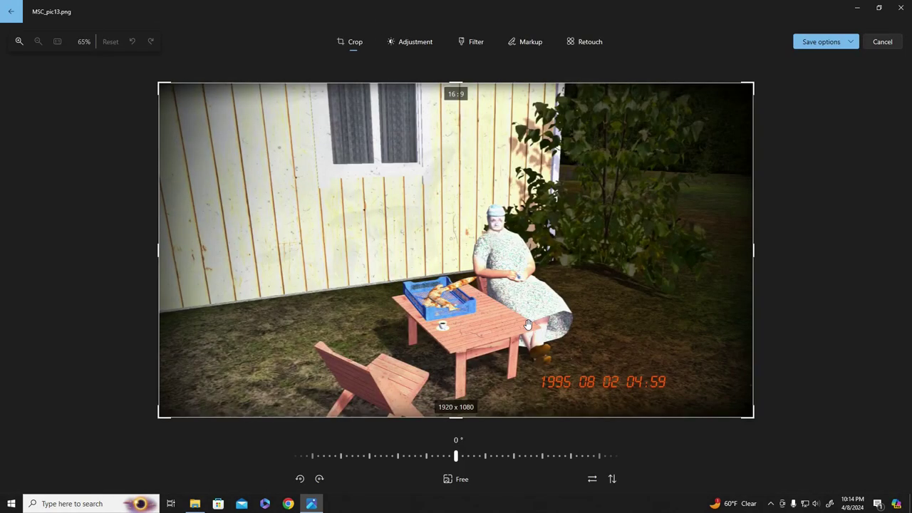
click(456, 484)
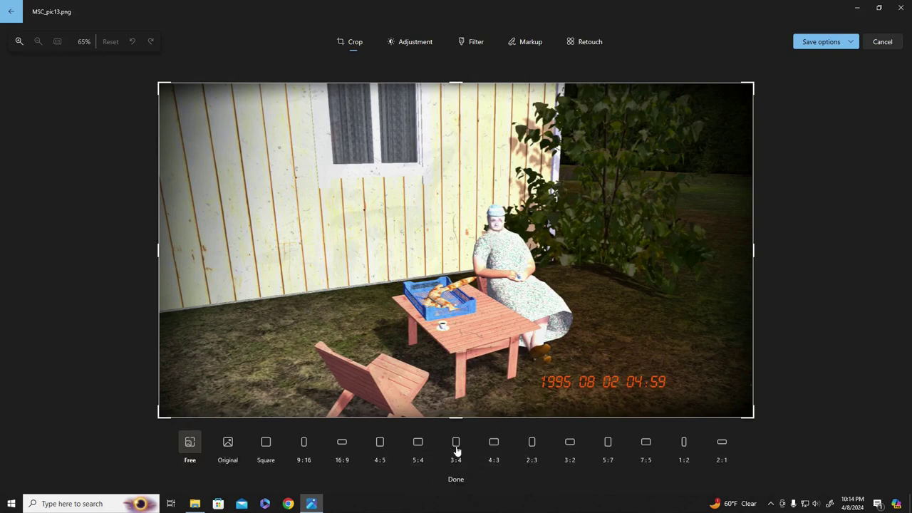
click(456, 447)
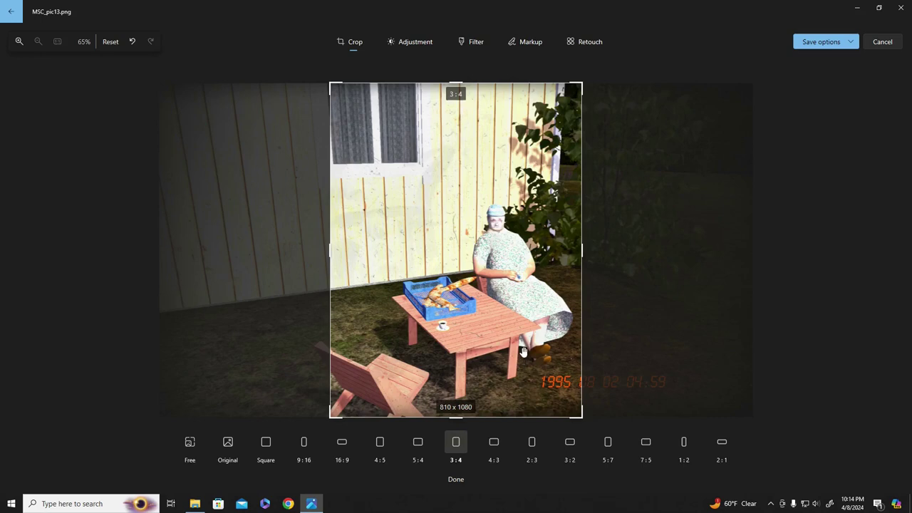
drag(524, 271, 531, 271)
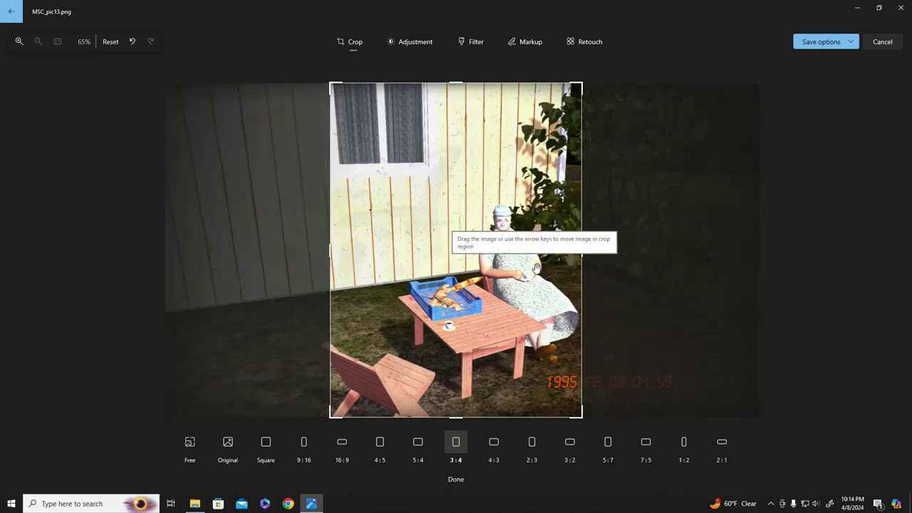
click(404, 43)
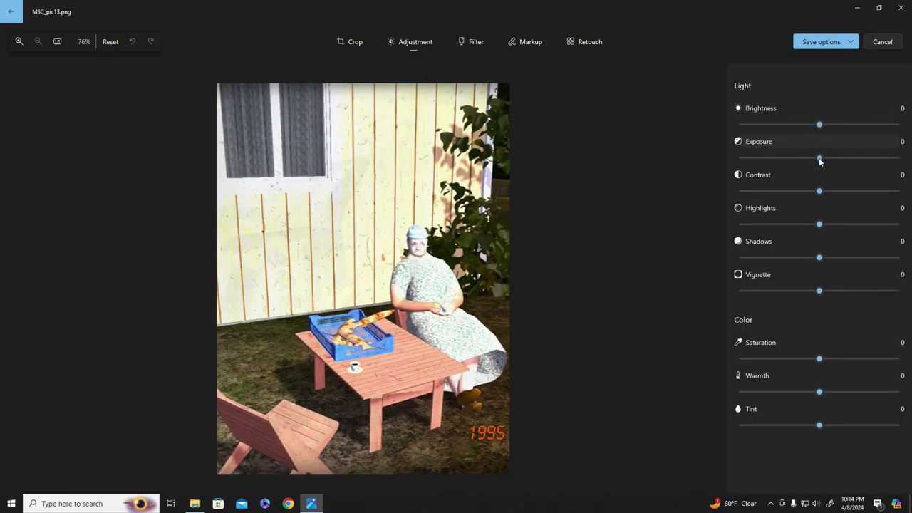
- Lower exposure, contrast and shadows, boost saturation, and cool the warmth slightly
drag(819, 159, 779, 160)
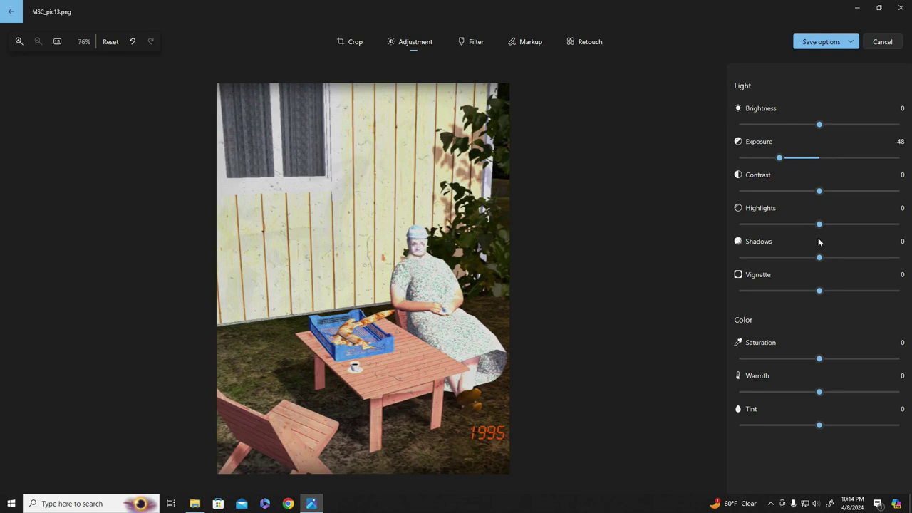
drag(819, 191, 784, 198)
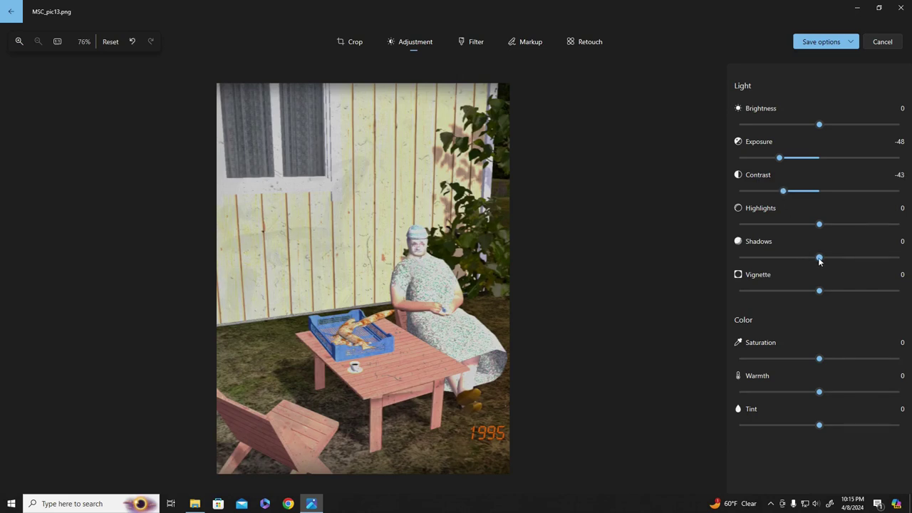
drag(819, 259, 781, 259)
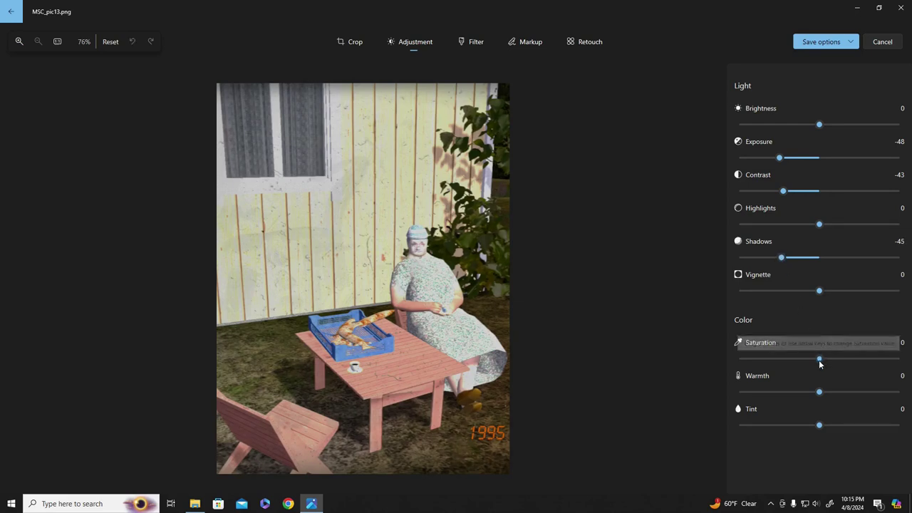
drag(818, 360, 867, 359)
drag(820, 393, 809, 397)
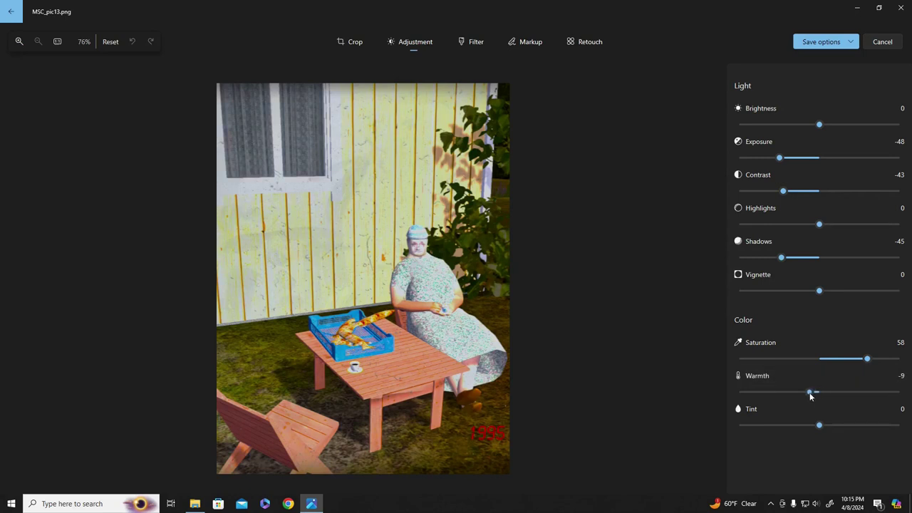
- Refine to Saturation 50, Warmth -14, Shadows -73, Exposure -69, Brightness 2, Highlights 28
drag(810, 396, 808, 393)
drag(868, 362, 861, 360)
drag(810, 396, 806, 395)
drag(806, 395, 806, 396)
drag(782, 258, 760, 258)
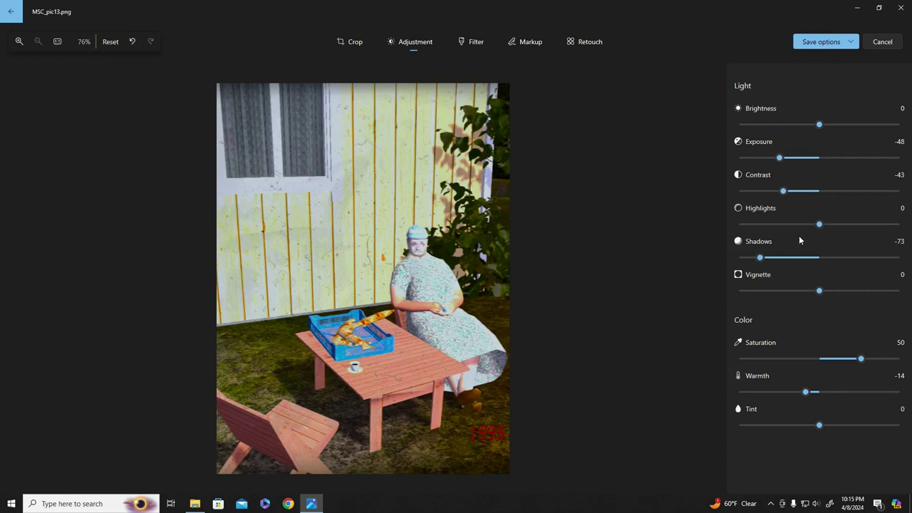
drag(780, 158, 763, 160)
drag(821, 128, 824, 128)
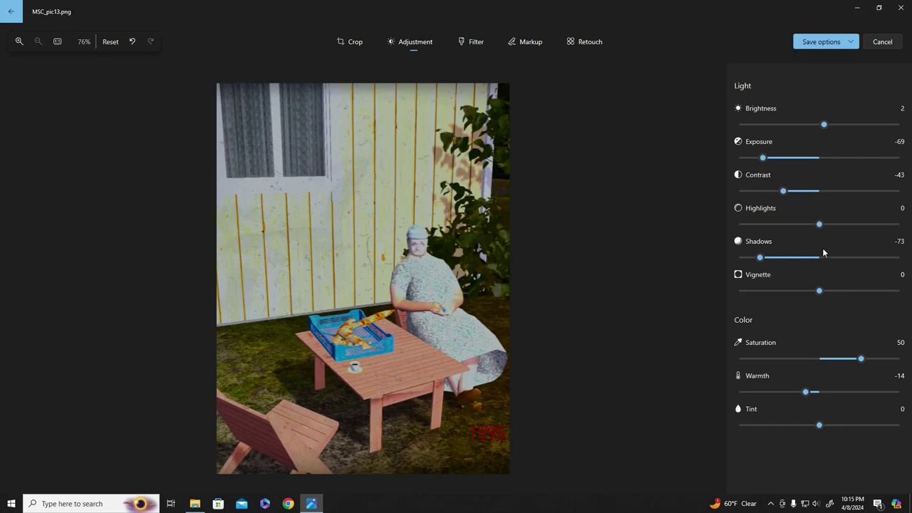
drag(819, 223, 847, 234)
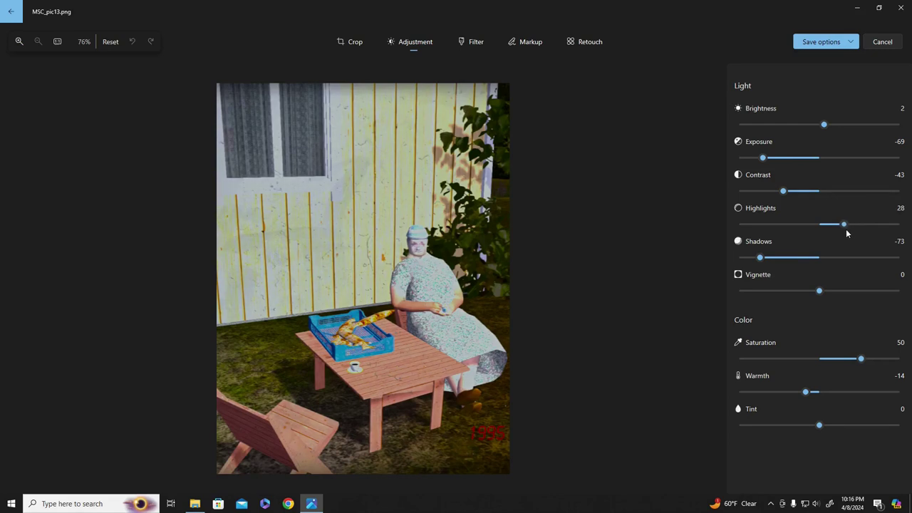
- Set Highlights 35, Contrast -34, Saturation 33 and Warmth 8, leaving Tint at 0
mouse_move(848, 233)
mouse_down()
mouse_move(863, 234)
mouse_move(851, 236)
mouse_up()
mouse_move(782, 191)
mouse_down()
mouse_move(763, 193)
mouse_move(818, 193)
mouse_move(791, 191)
mouse_up()
drag(806, 392, 837, 394)
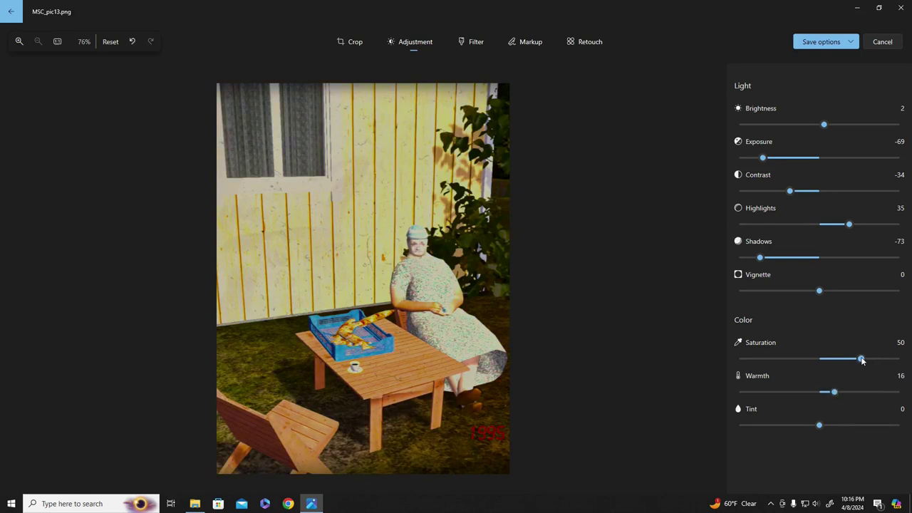
drag(861, 359, 848, 360)
drag(835, 393, 826, 394)
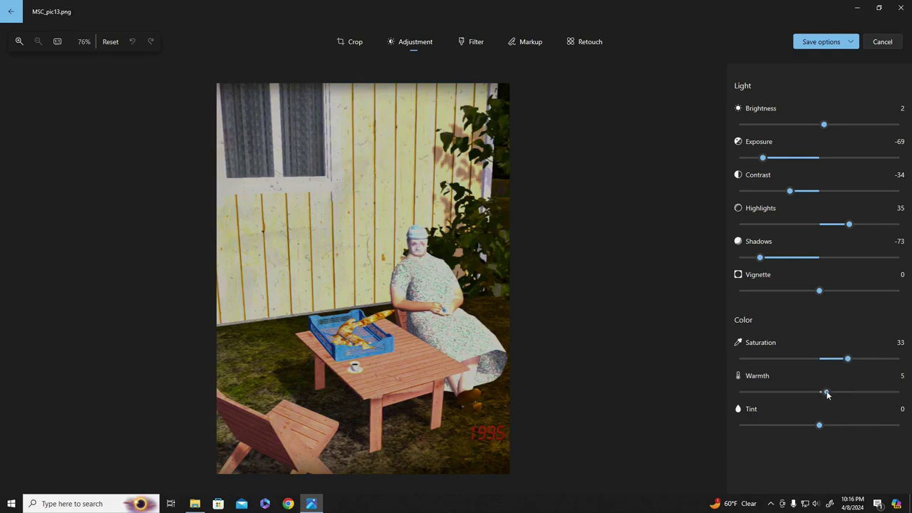
drag(826, 394, 828, 396)
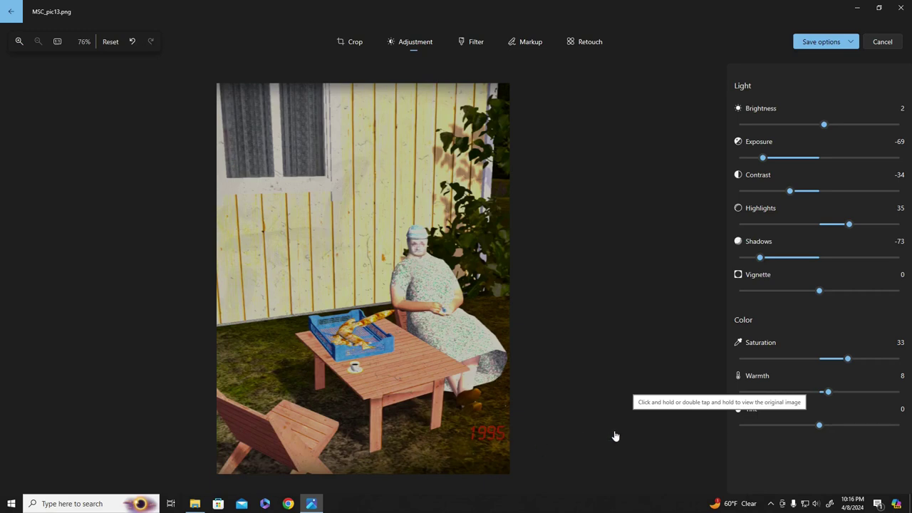
mouse_move(820, 425)
mouse_down()
mouse_move(808, 426)
mouse_move(862, 425)
mouse_move(810, 426)
mouse_move(831, 425)
mouse_move(821, 424)
mouse_up()
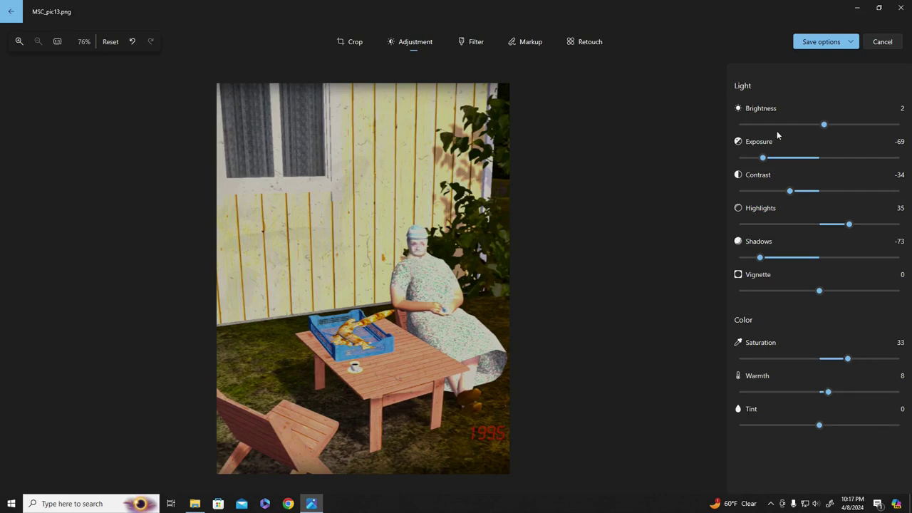
- Save the warmed edit as a separate copy, appending _Warm to make MSC_pic13_Warm.png
click(852, 44)
click(830, 60)
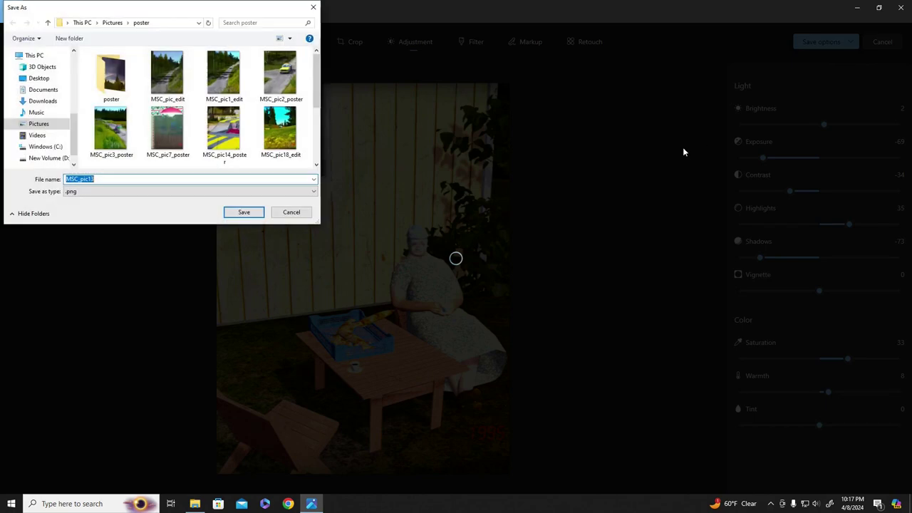
click(141, 179)
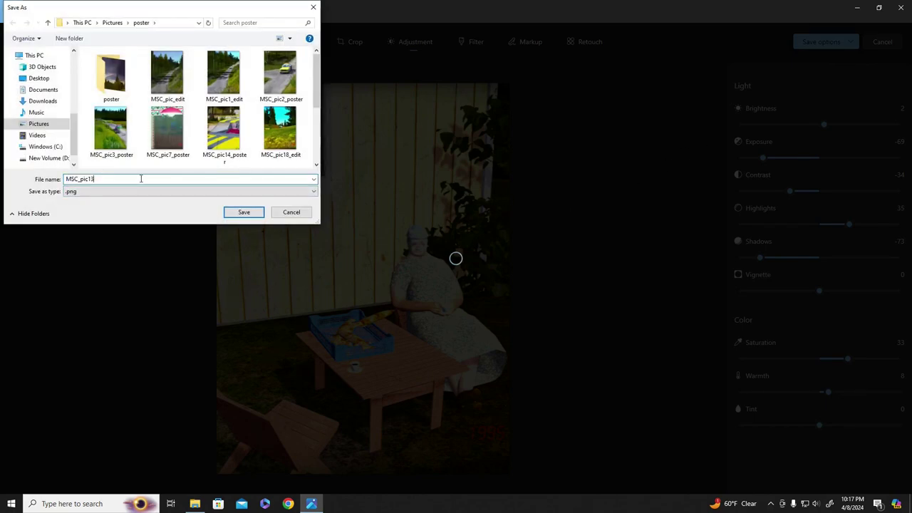
text(_Warm)
click(241, 213)
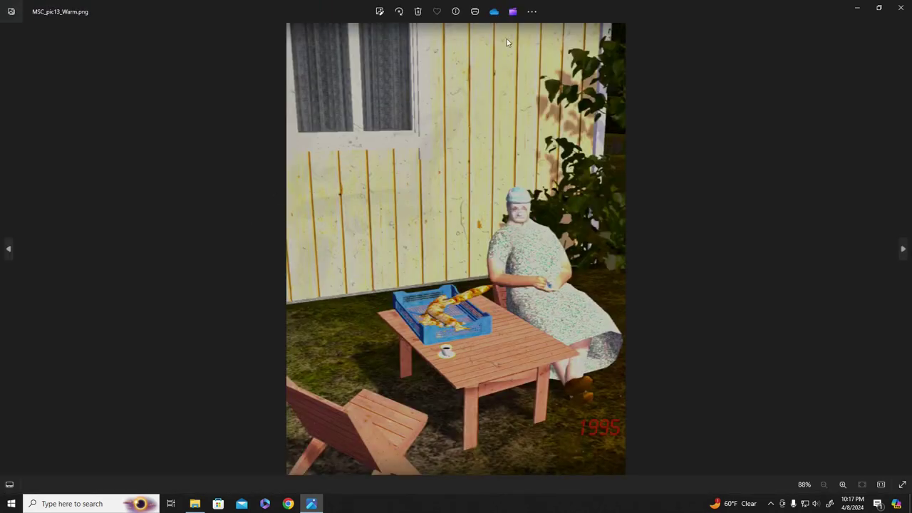
- Resize the photo to 425 x 566 pixels and save it as MSC_pic13_Warm_Poster.png
click(531, 14)
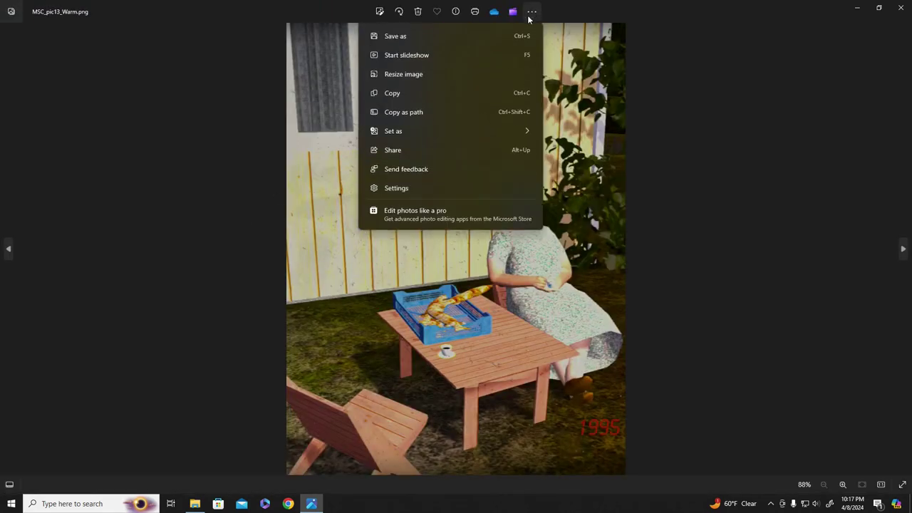
click(424, 75)
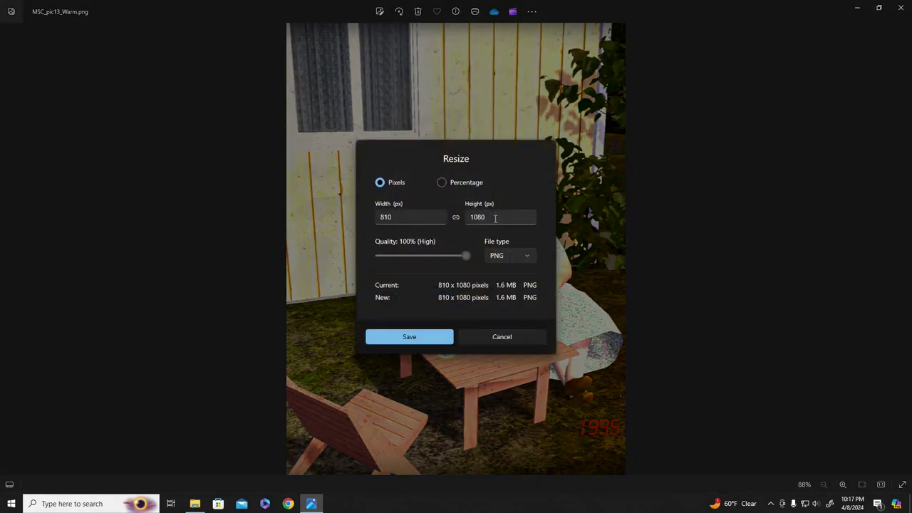
drag(496, 219, 471, 220)
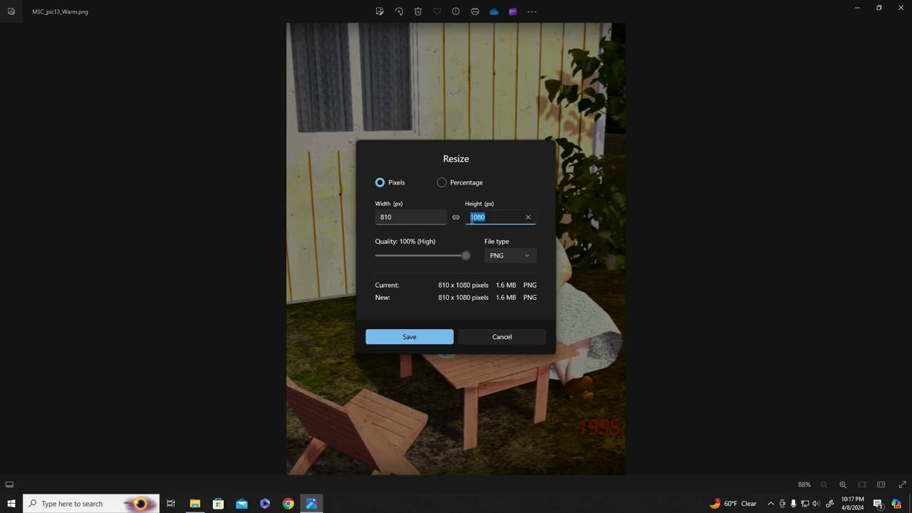
text(566)
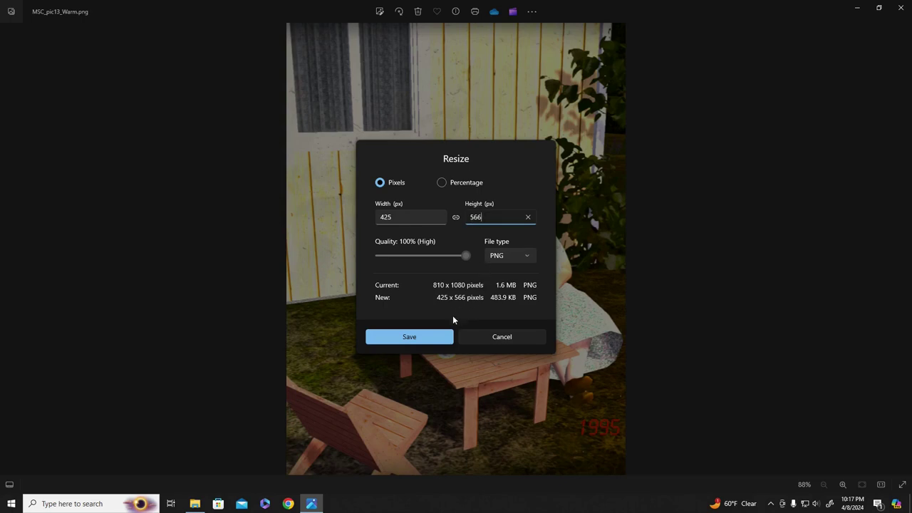
click(423, 343)
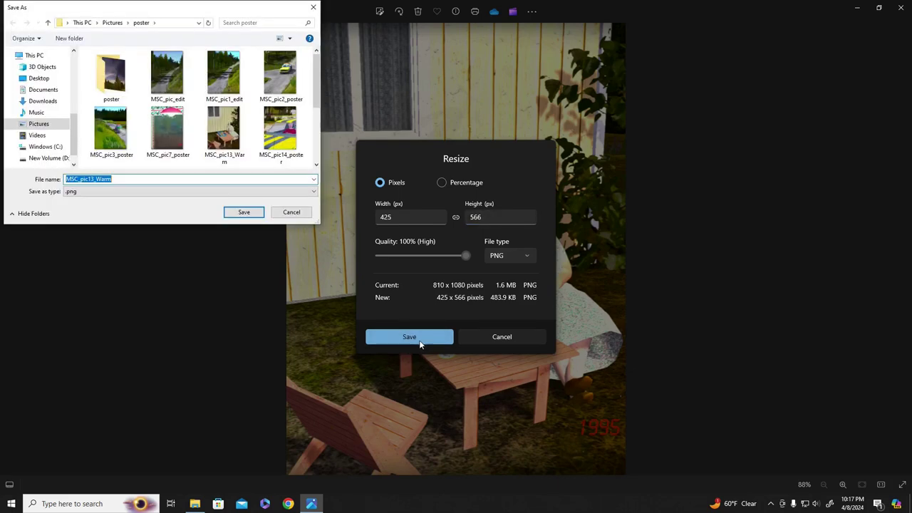
click(124, 179)
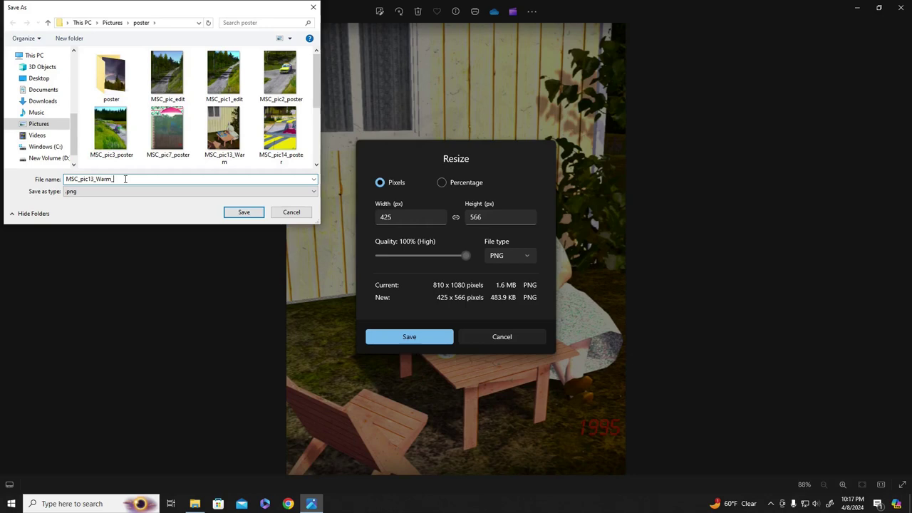
text(Poster)
click(243, 212)
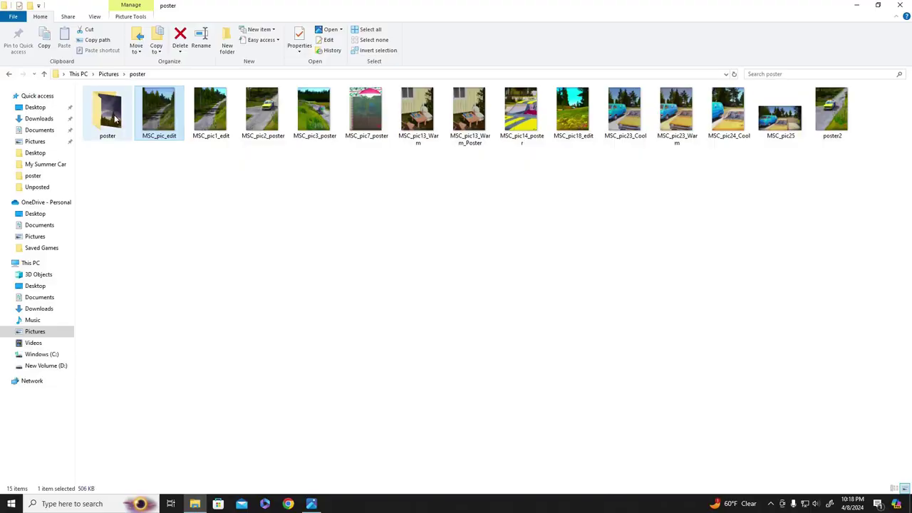
- Go into the poster and AnotherOne folders, open poster2.png in Photos and maximize it
double_click(114, 119)
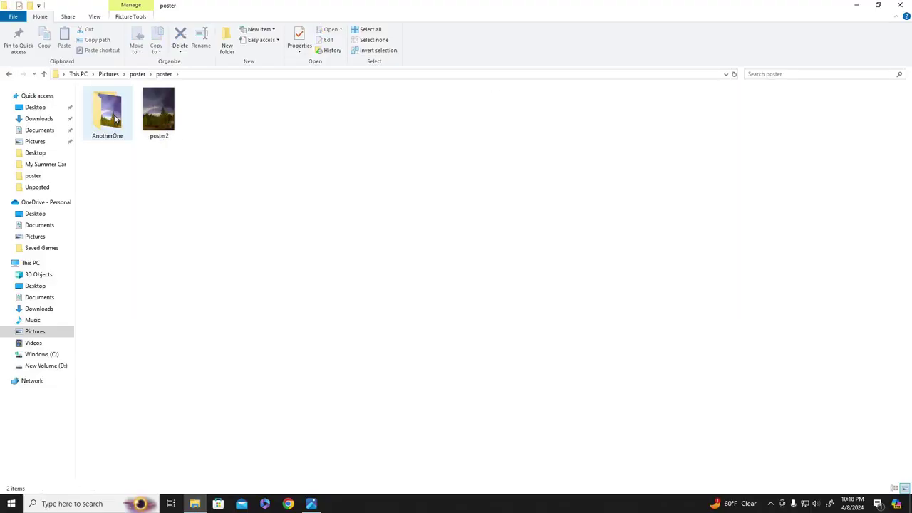
double_click(114, 120)
double_click(116, 120)
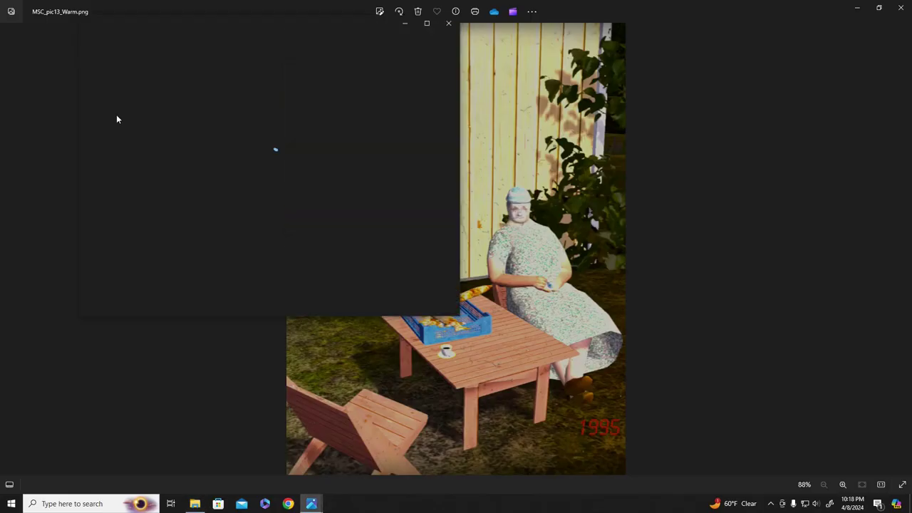
click(426, 24)
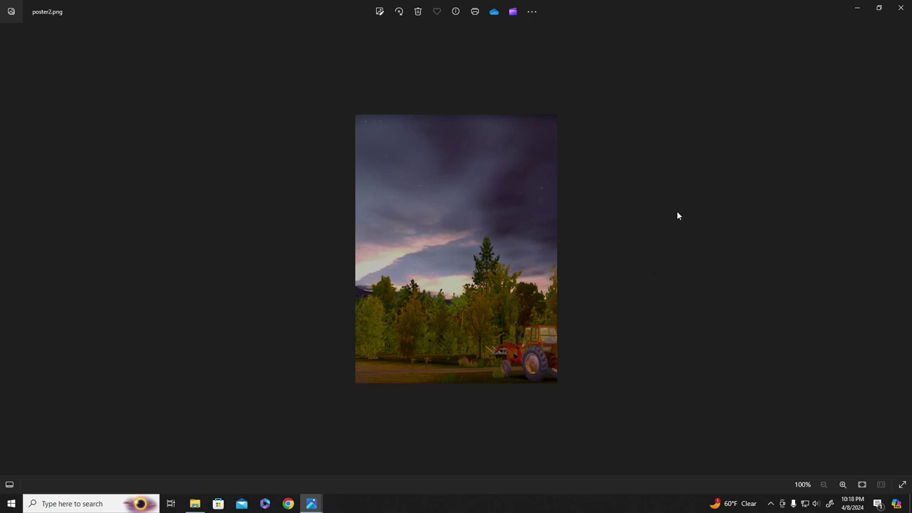
- Close Photos and browse My Summer Car's local files from the Steam library's Manage menu
click(900, 8)
key(alt+Tab)
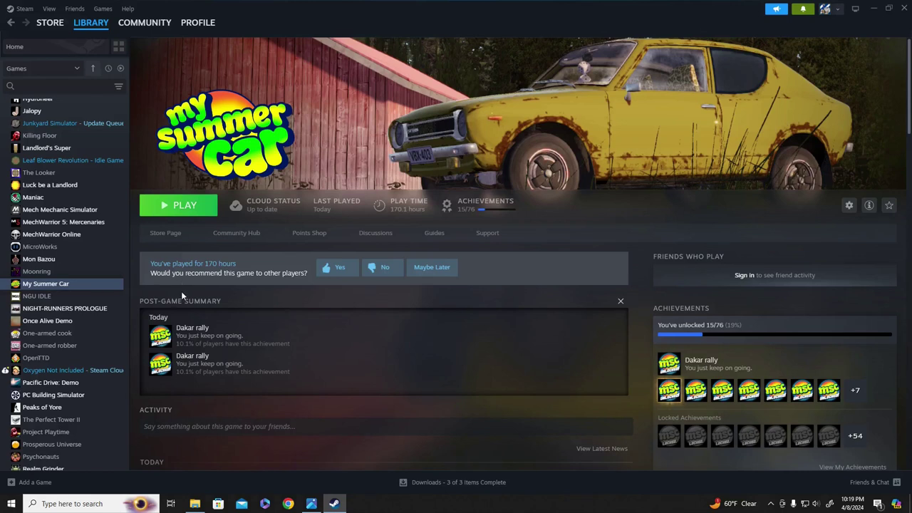
right_click(84, 287)
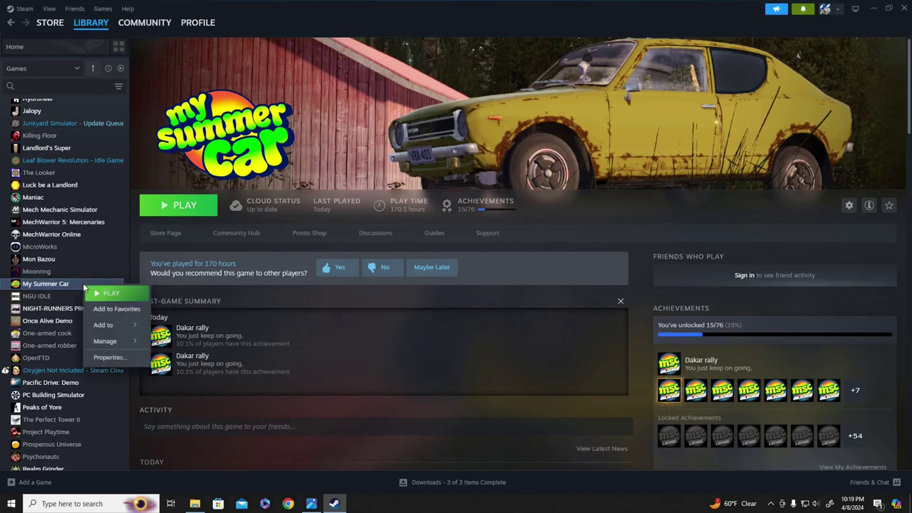
mouse_move(112, 342)
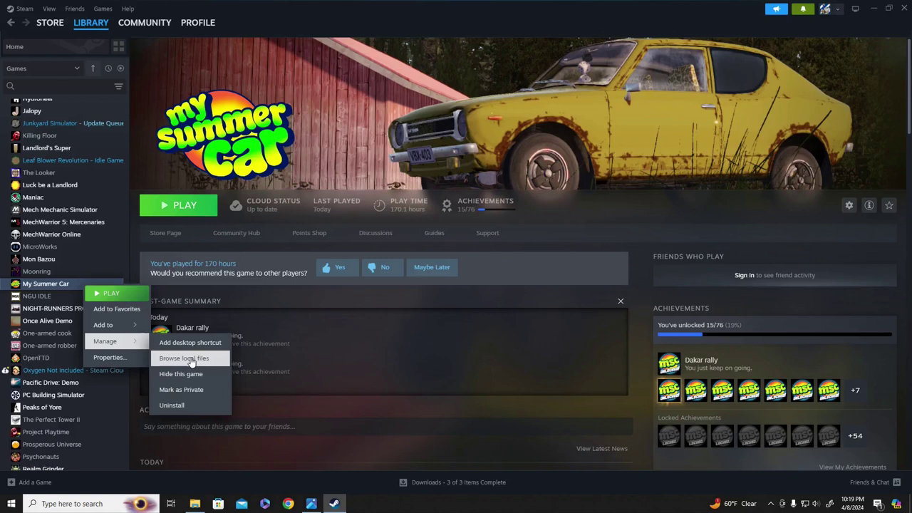
click(191, 362)
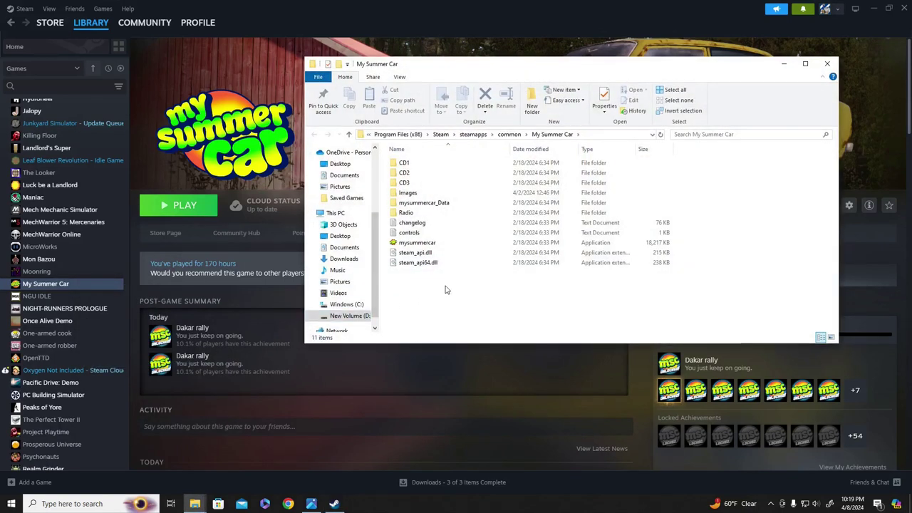
- Open the game's Images folder and view its poster2 rally car image maximized in Photos
double_click(420, 194)
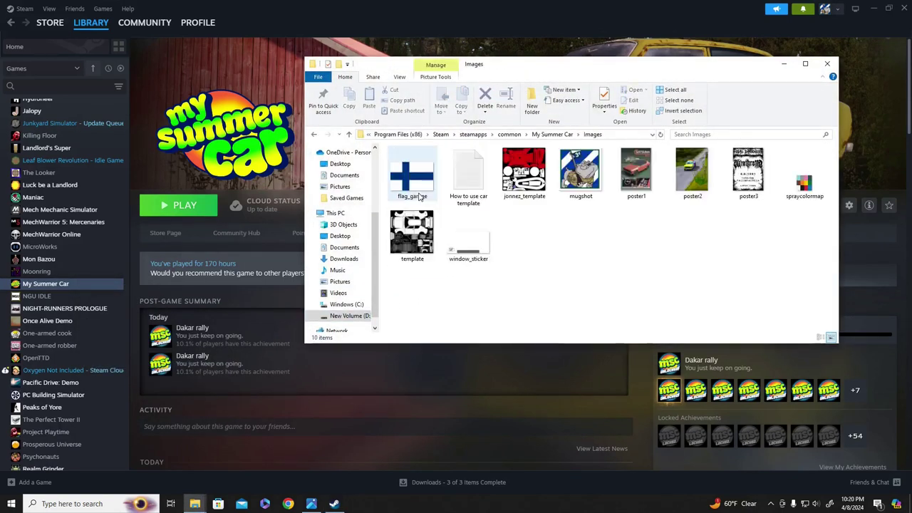
click(689, 182)
right_click(688, 182)
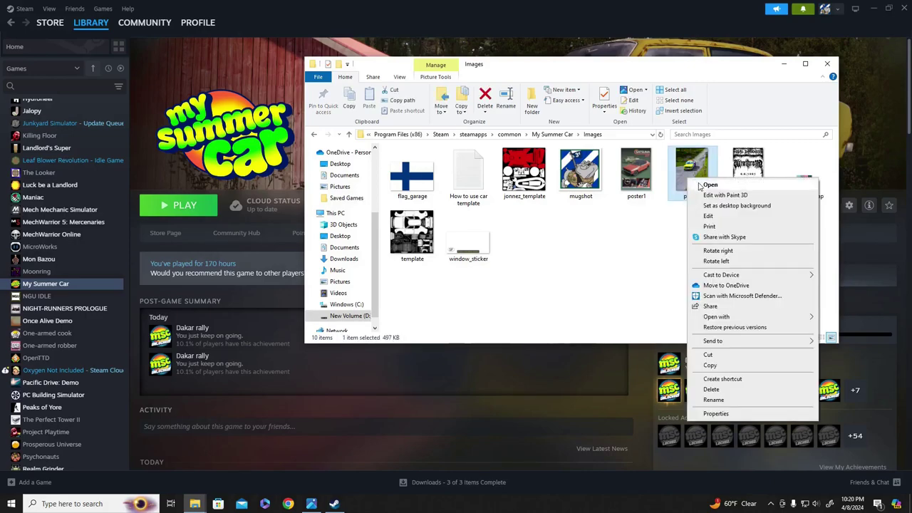
click(705, 185)
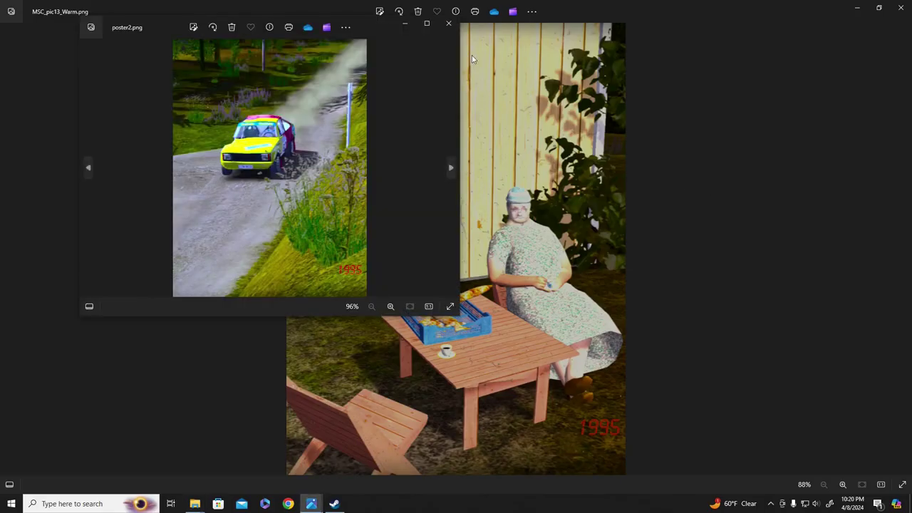
click(428, 25)
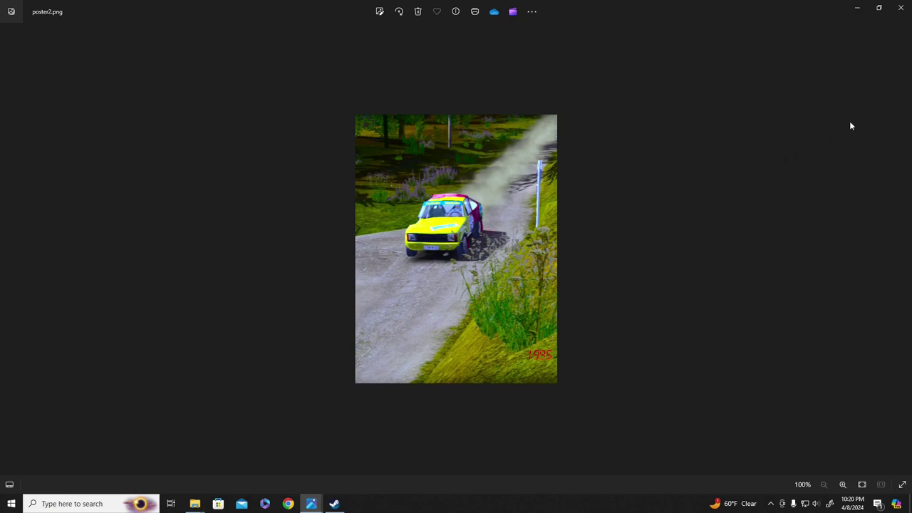
- Close Photos, walk up to the bedroom's rally car poster in-game, then show the Pictures folder
click(901, 7)
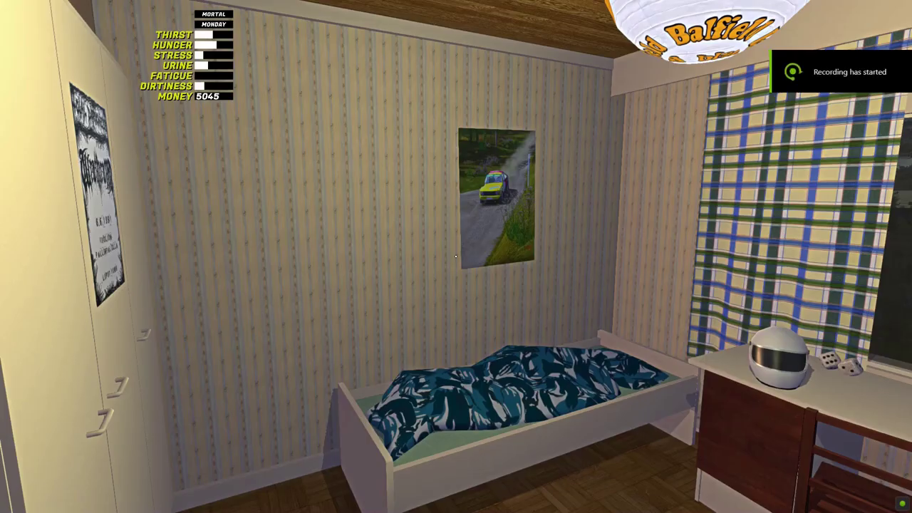
key(w)
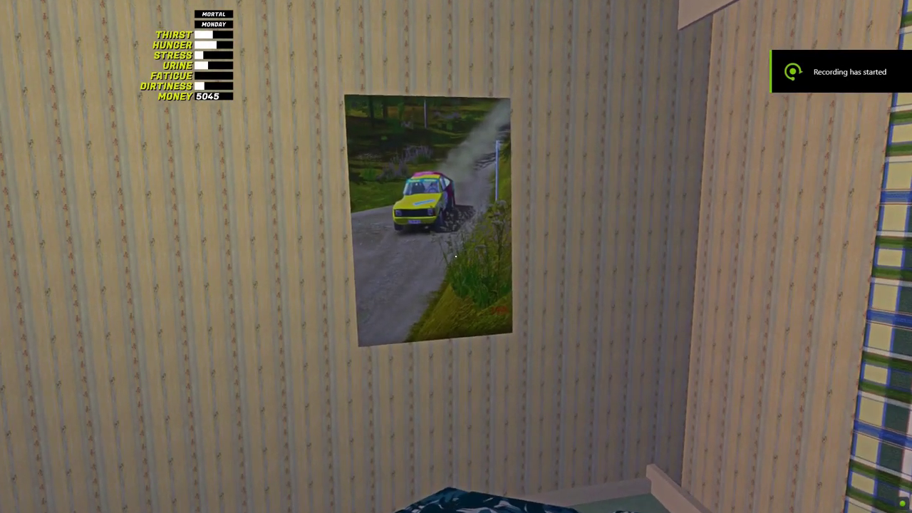
key(w)
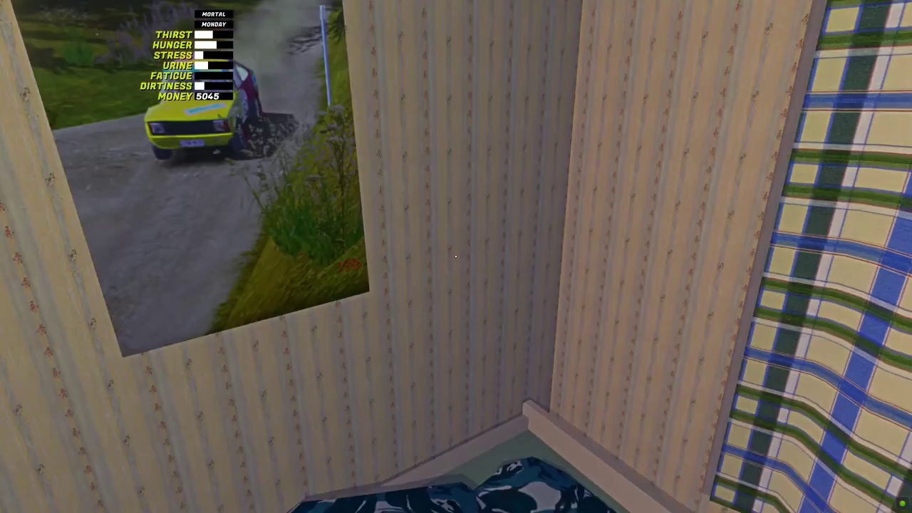
key(w)
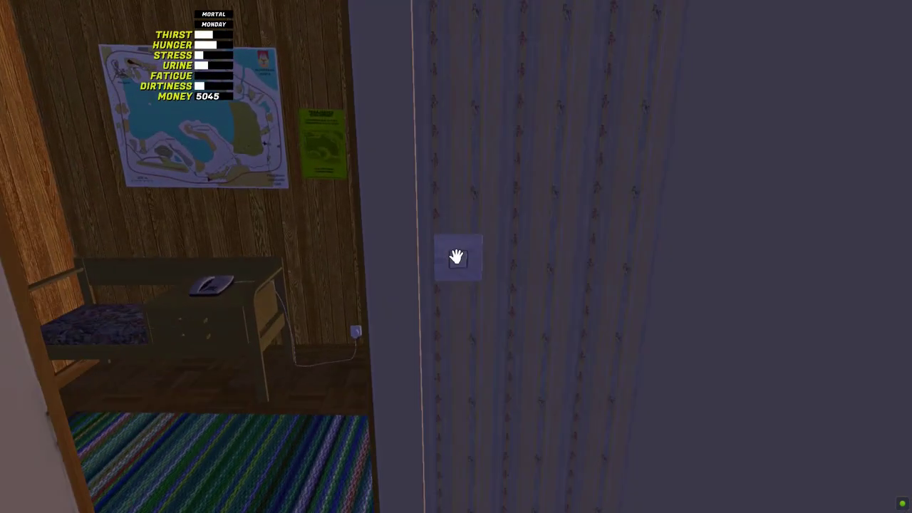
key(w)
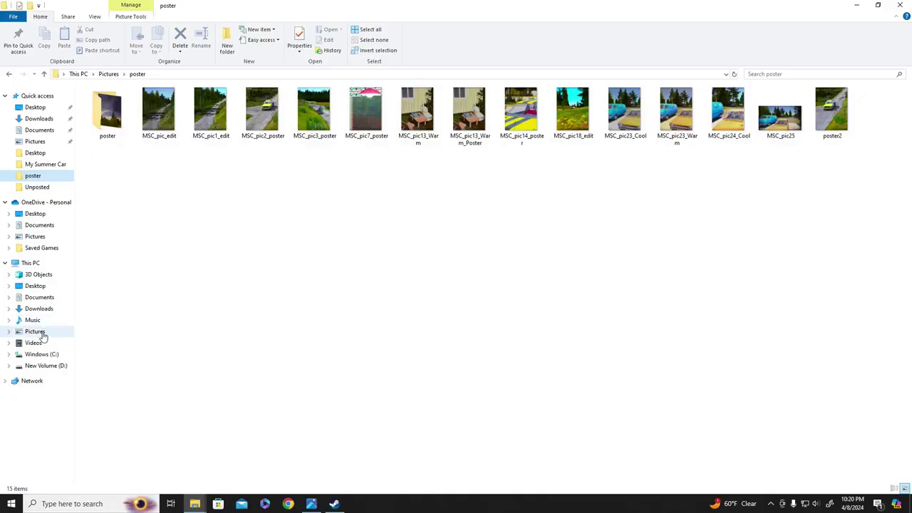
click(37, 332)
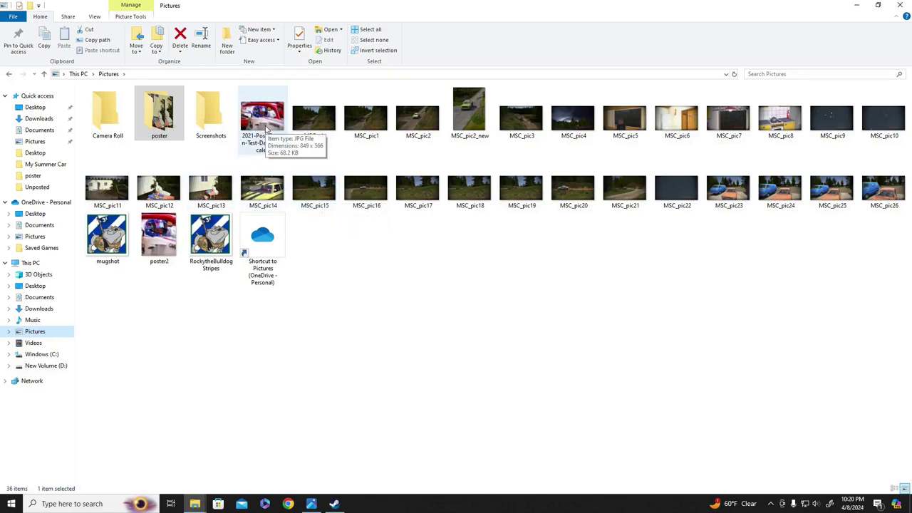
- View poster2 maximized in Photos, close it, and bring the Pictures folder window forward
click(156, 242)
double_click(154, 239)
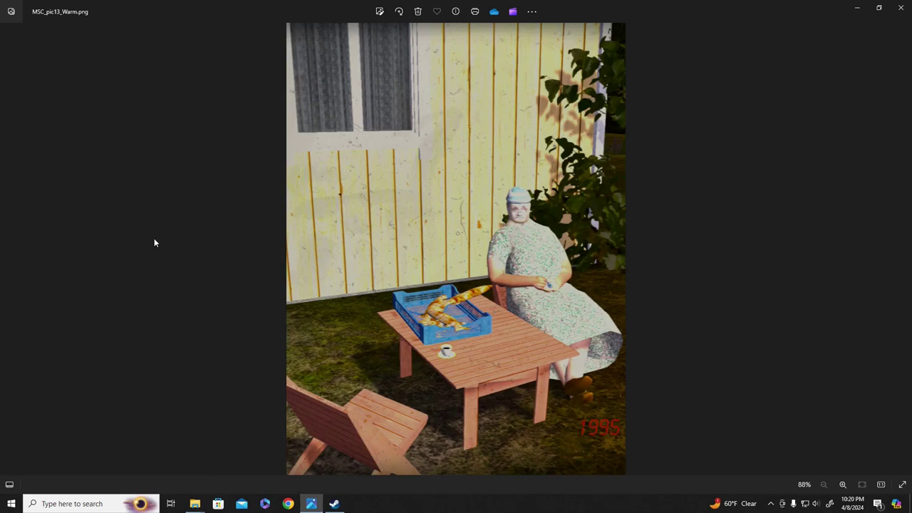
click(427, 24)
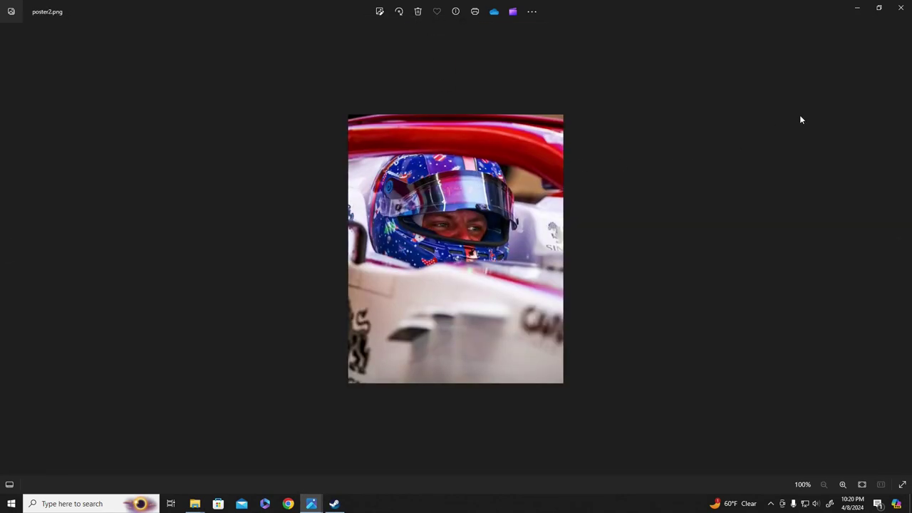
click(901, 9)
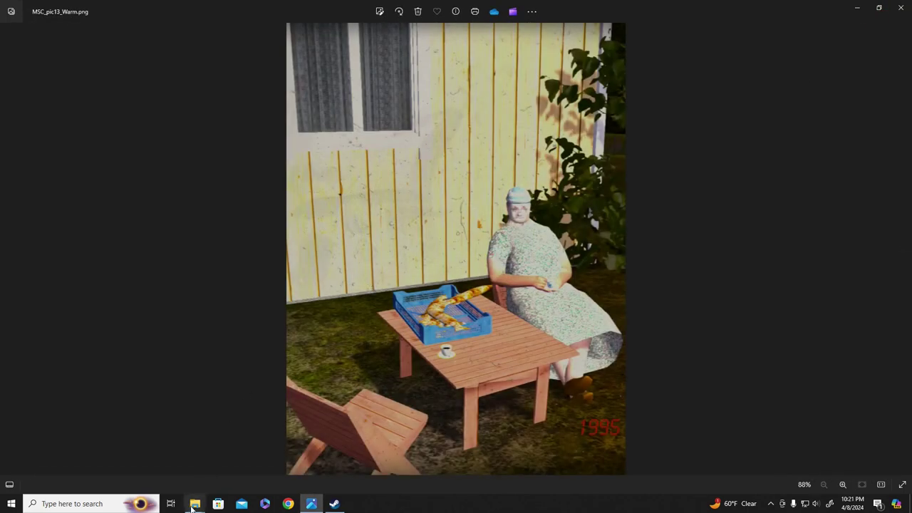
mouse_move(193, 507)
click(161, 436)
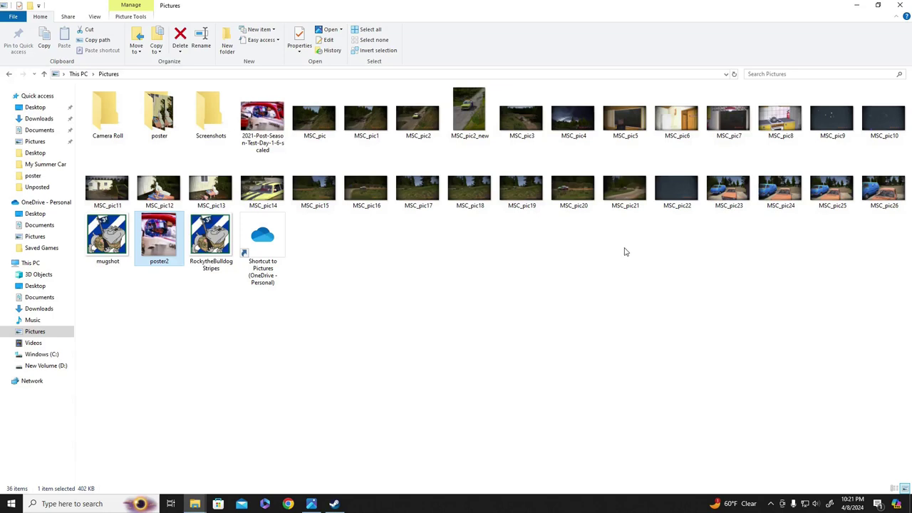
click(321, 193)
double_click(321, 192)
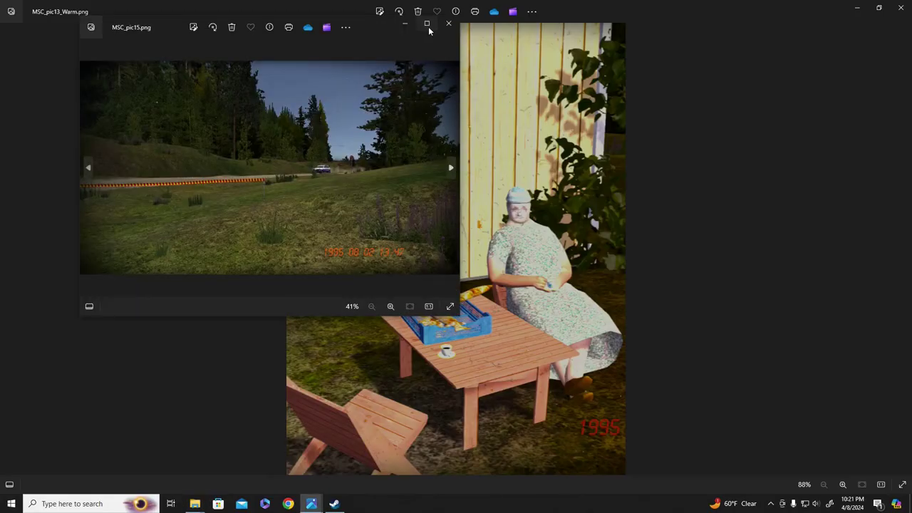
click(427, 25)
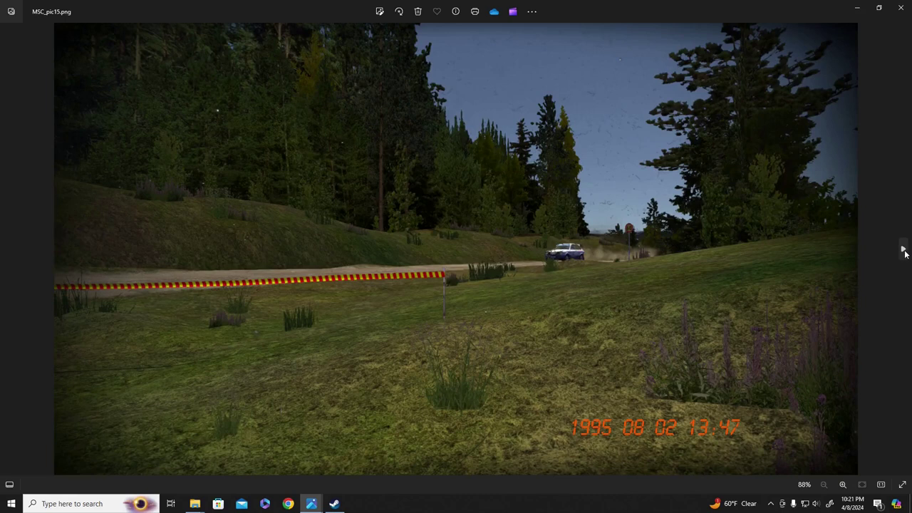
click(903, 251)
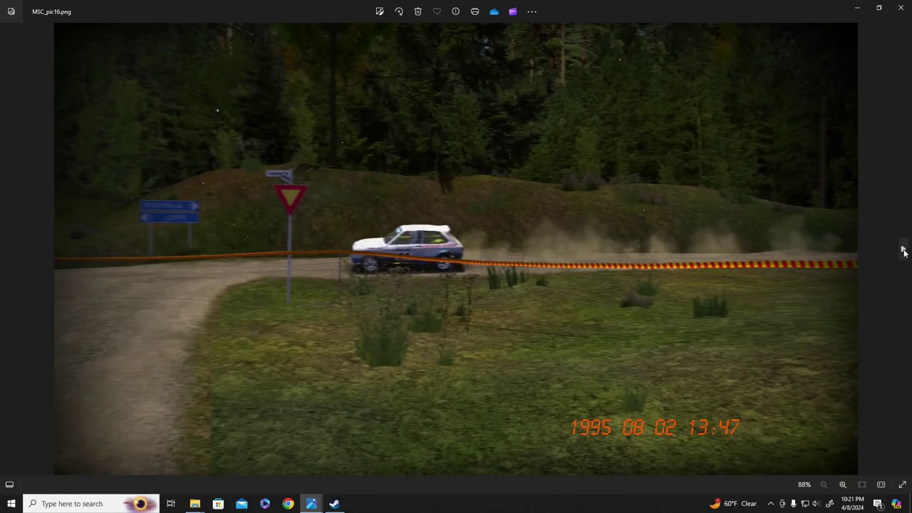
click(903, 251)
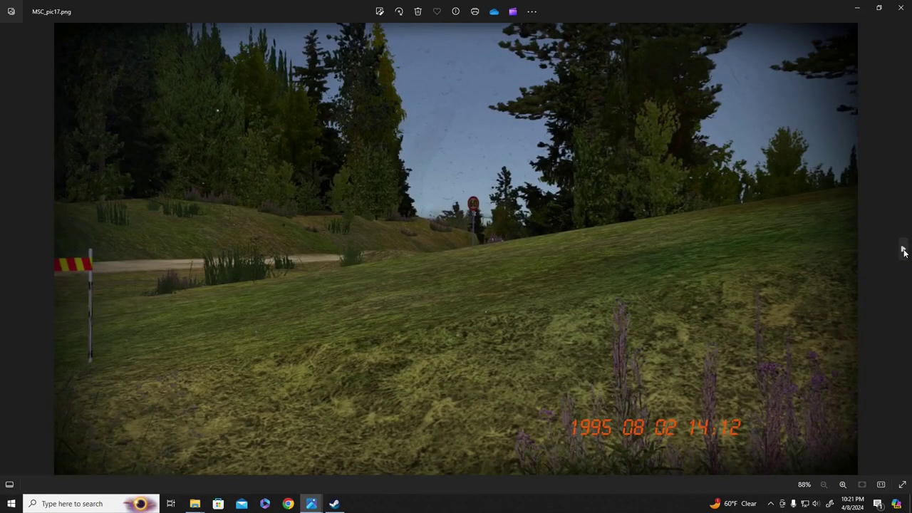
click(903, 252)
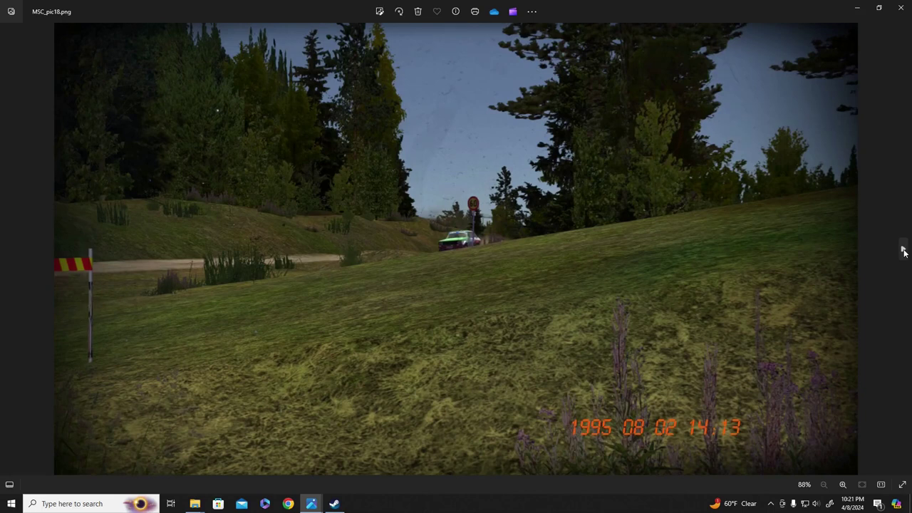
click(903, 251)
click(903, 252)
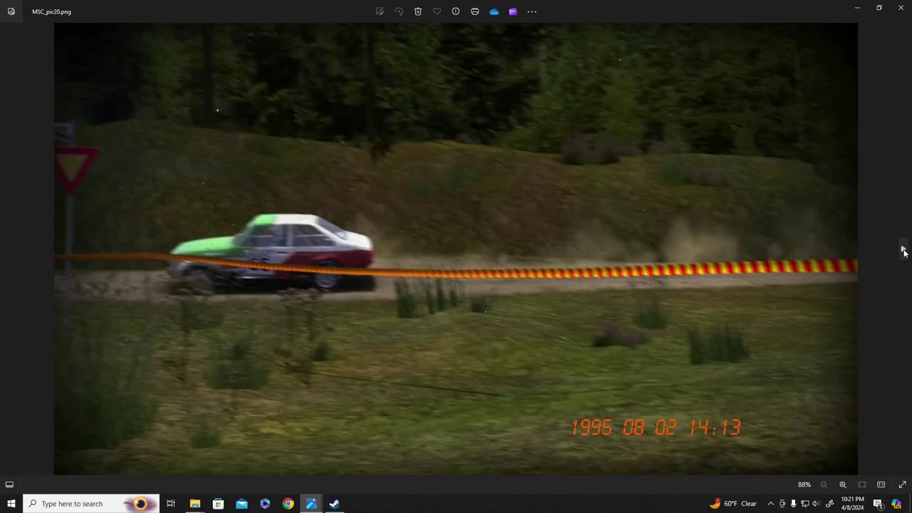
click(903, 251)
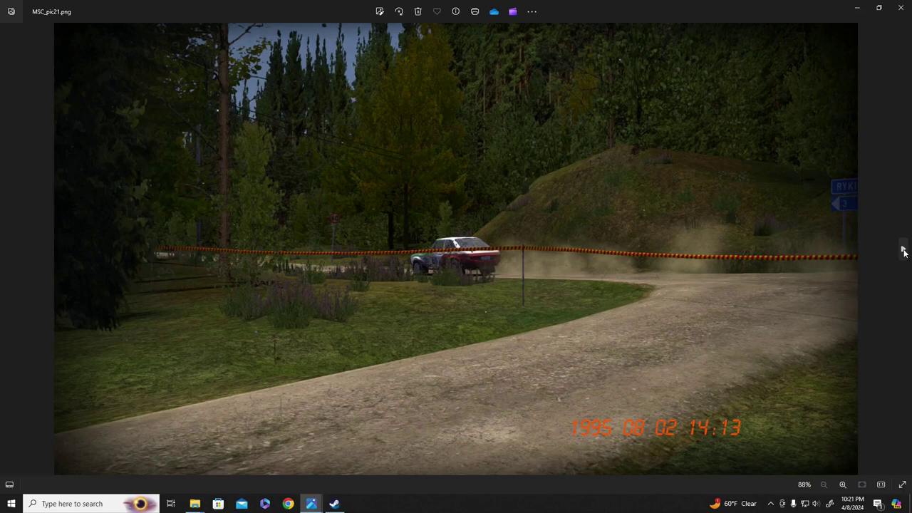
click(903, 252)
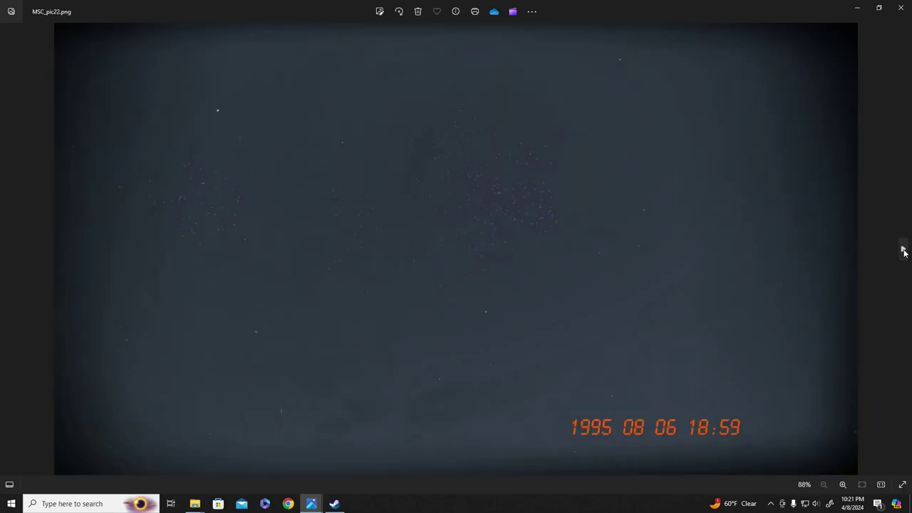
click(902, 251)
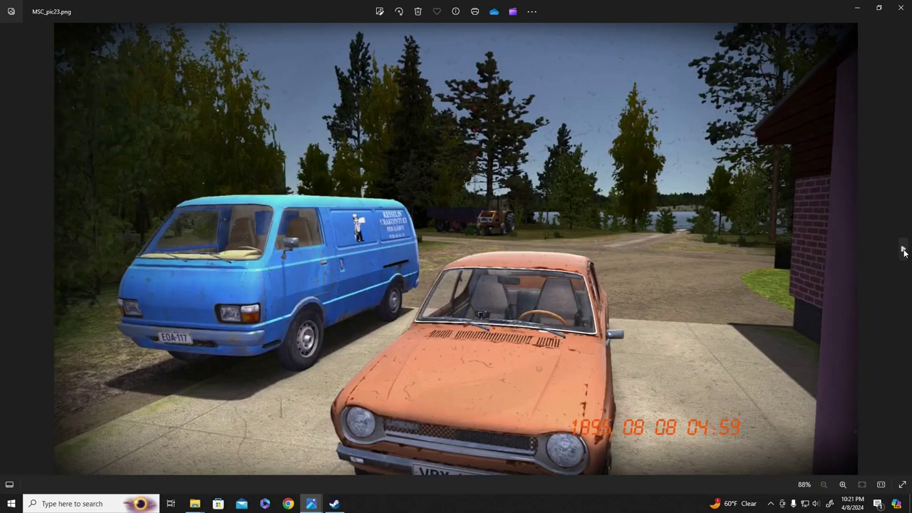
click(901, 9)
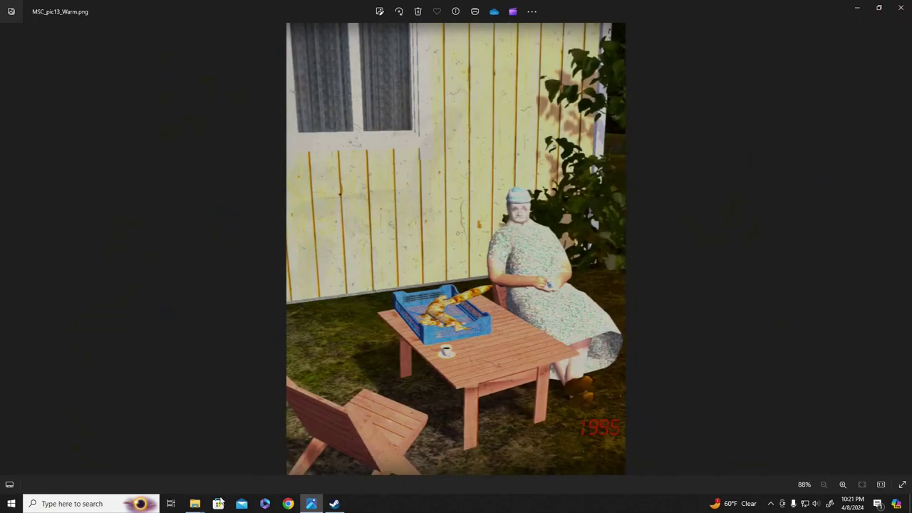
mouse_move(197, 506)
click(151, 430)
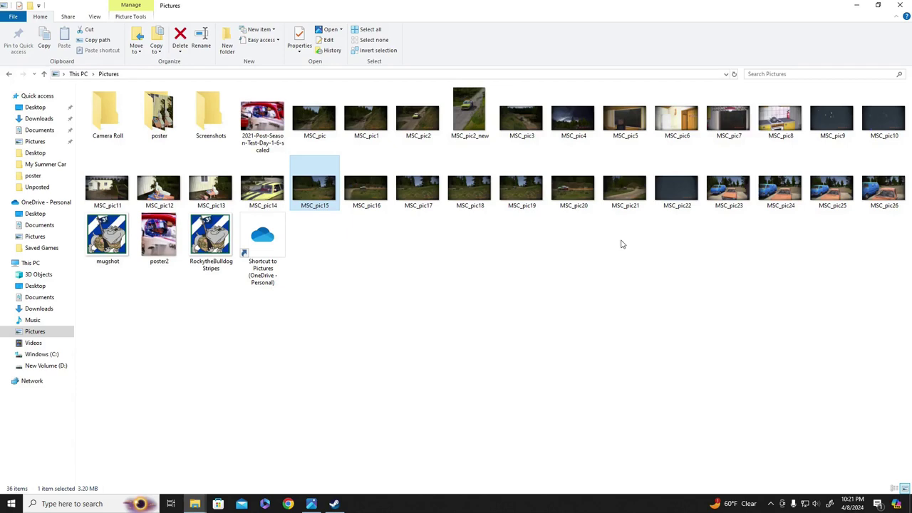
- Open the MSC_pic4 night-sky screenshot maximized in Photos, then move on with the Right arrow
double_click(569, 127)
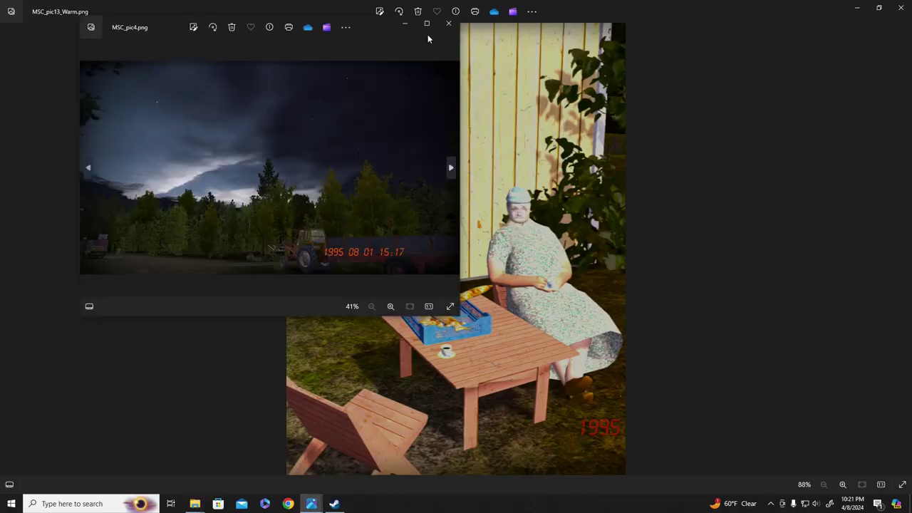
click(427, 28)
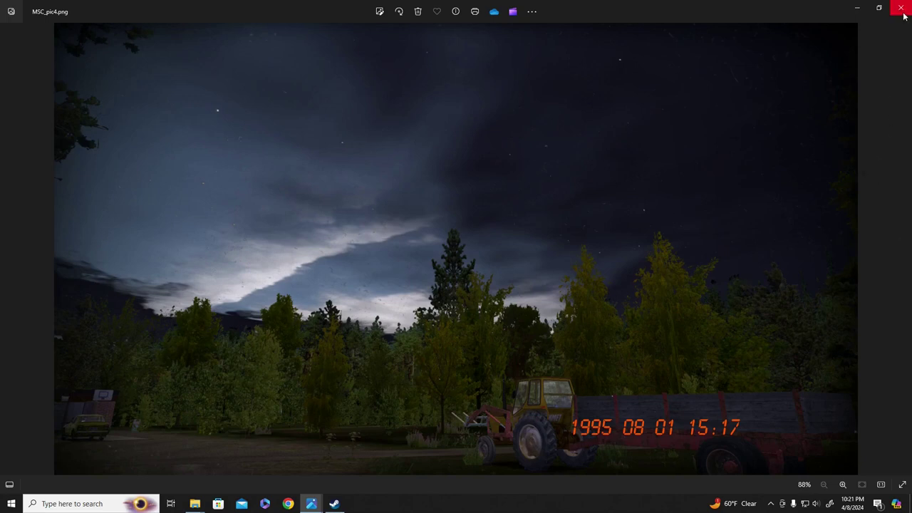
key(Right)
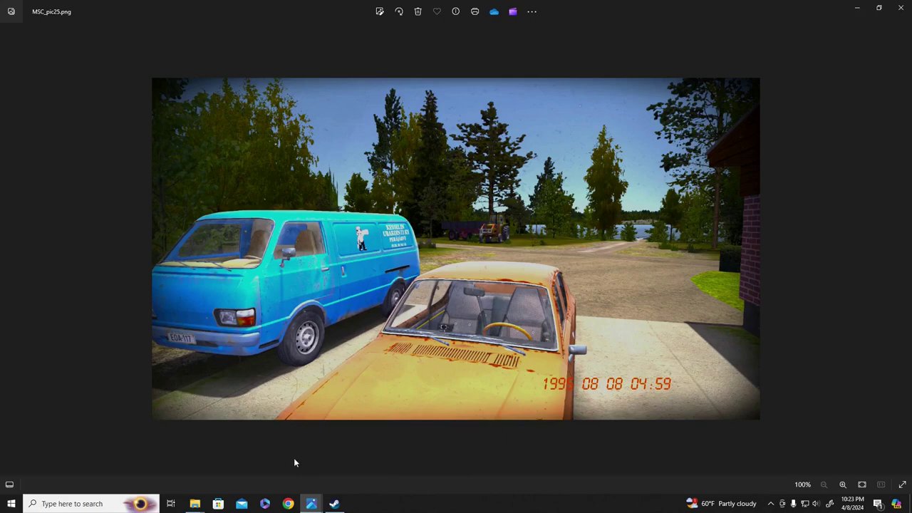
- Go up to Pictures, open MSC_pic25 in Photos, and snap that viewer to the right half
mouse_move(195, 503)
click(171, 436)
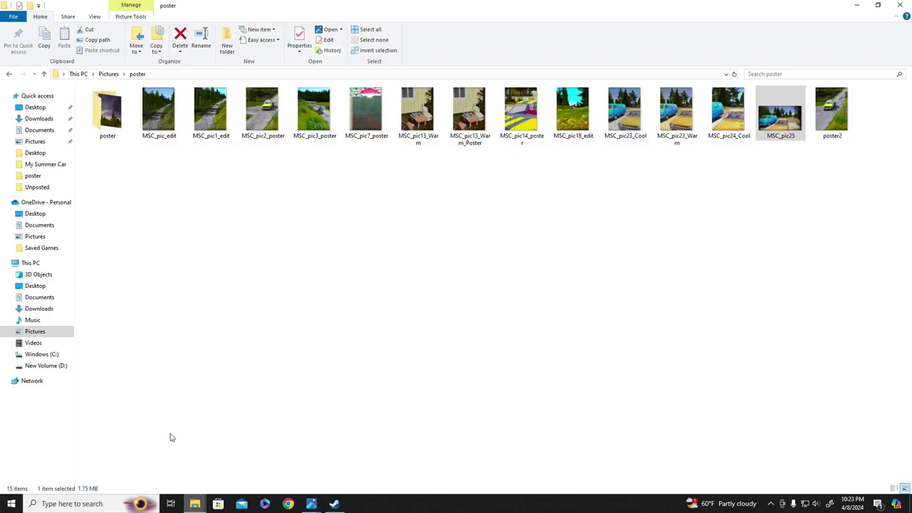
click(44, 74)
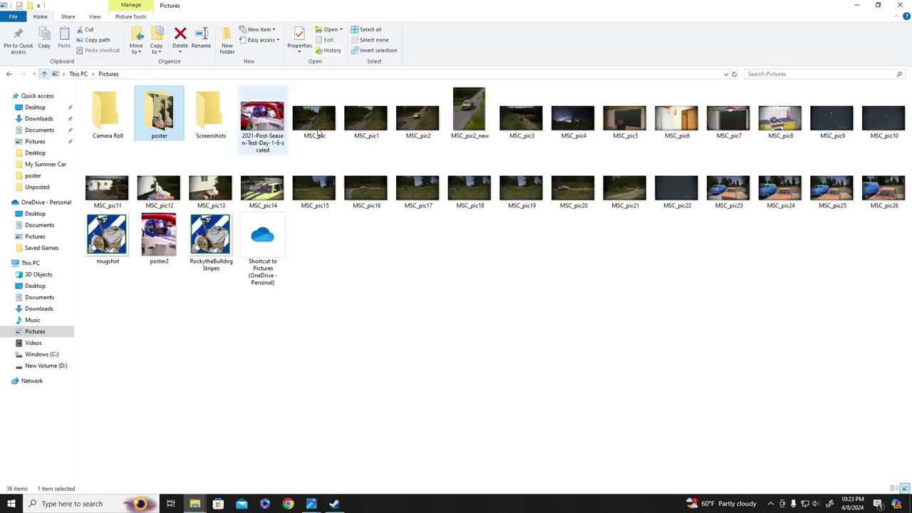
double_click(835, 191)
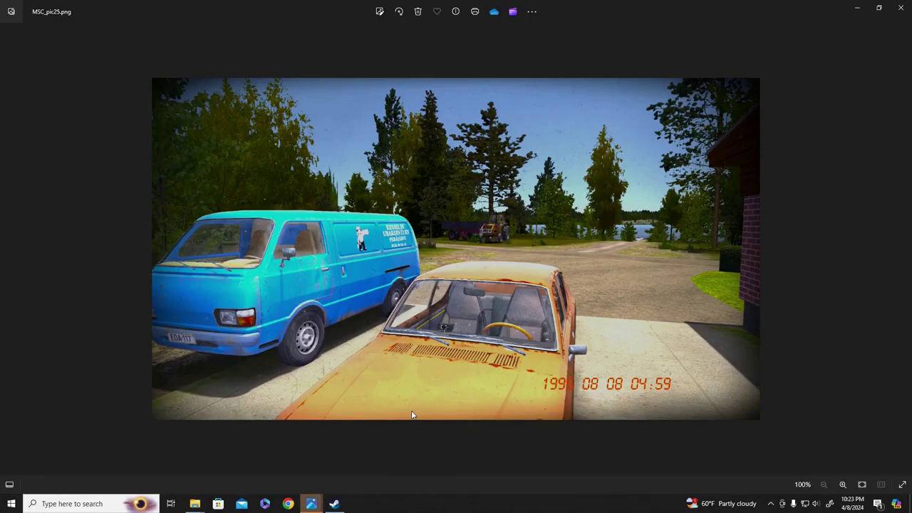
drag(345, 121, 314, 81)
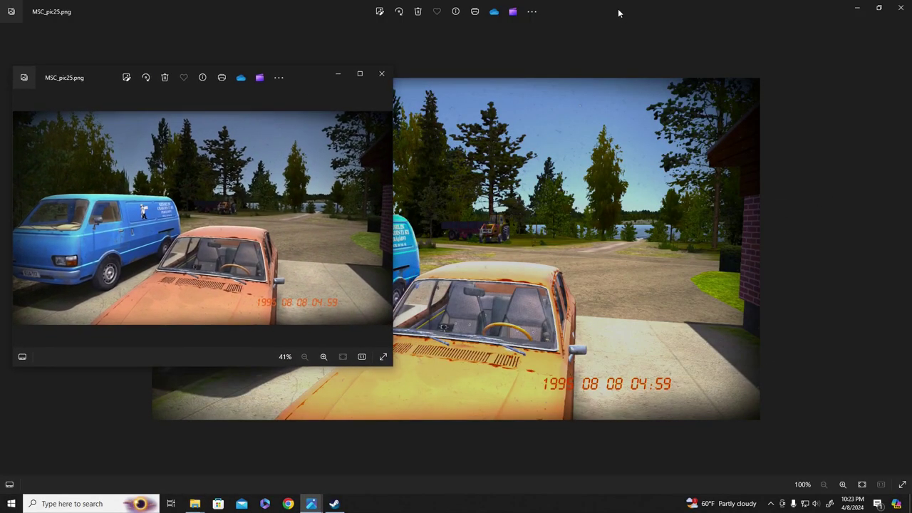
drag(596, 11, 911, 144)
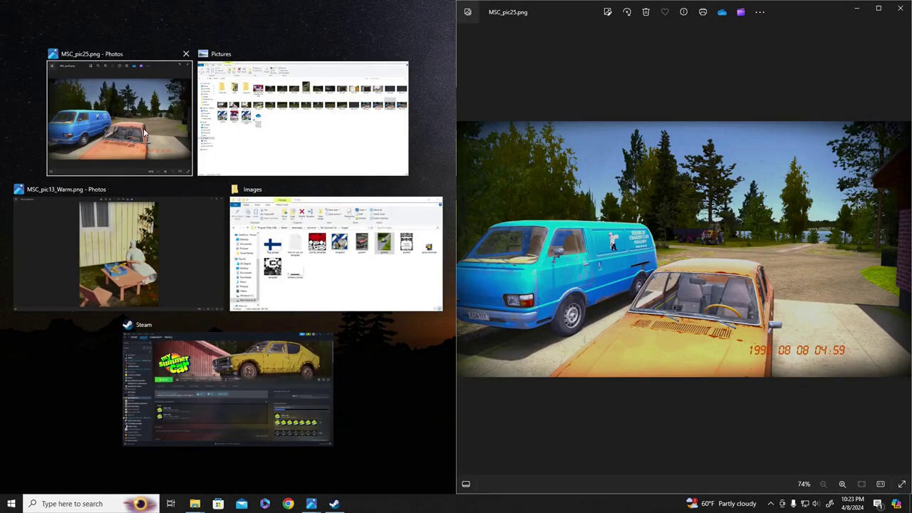
- Pick the other MSC_pic25 viewer in Snap Assist to fill the left half
click(143, 132)
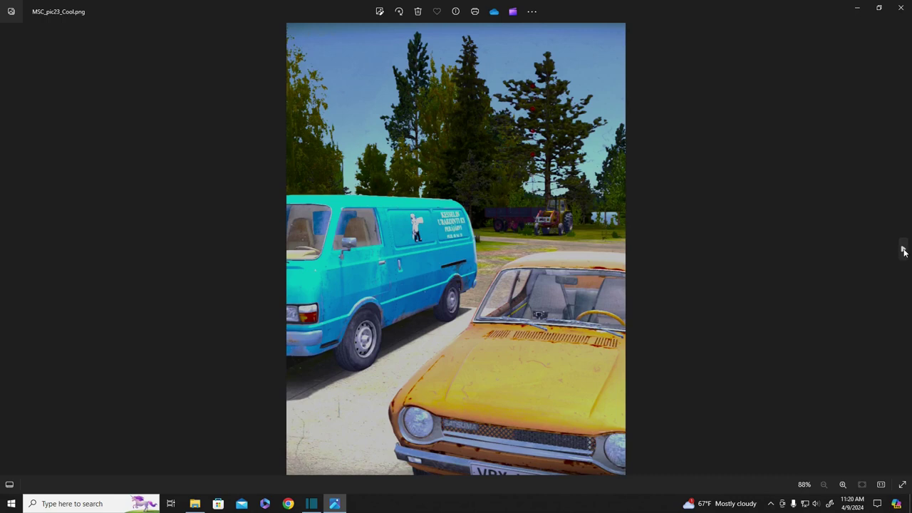
- Page through MSC_pic23_Warm, MSC_pic24_Cool and MSC_pic25 to reach the yellow rally car poster2.png
click(903, 251)
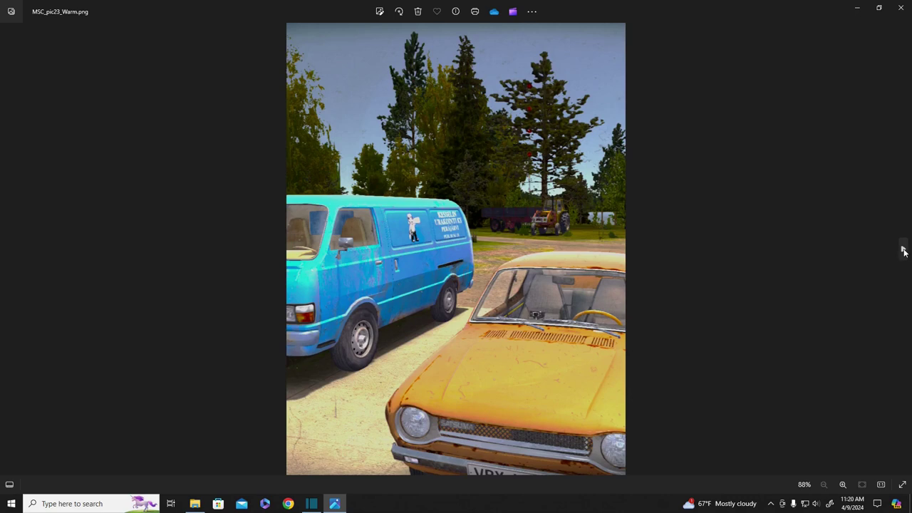
click(904, 251)
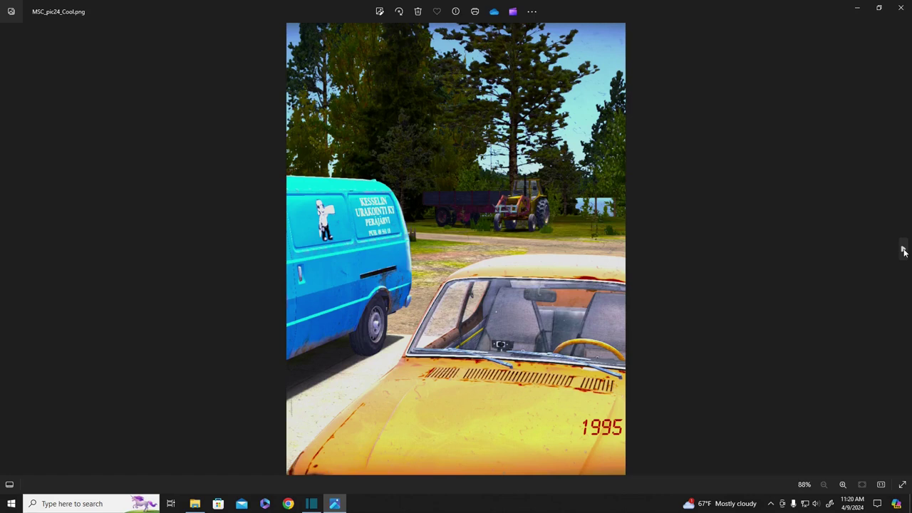
click(903, 251)
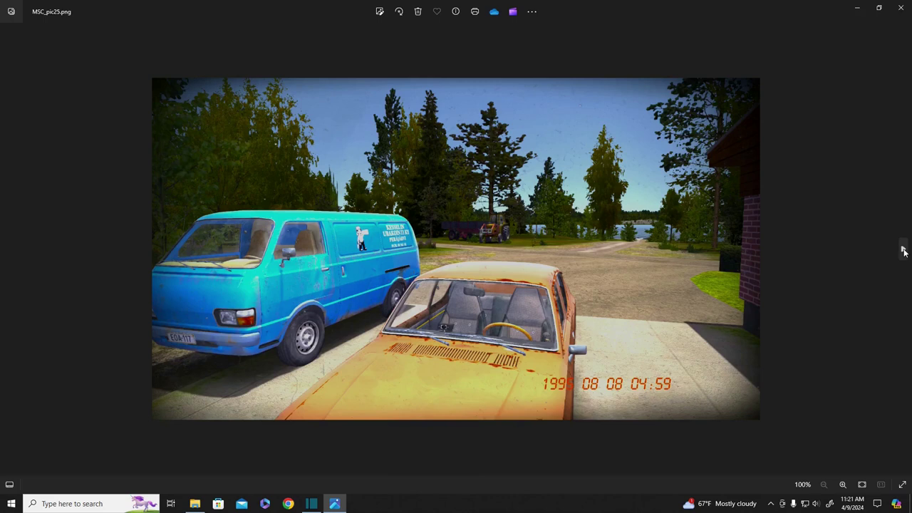
click(903, 250)
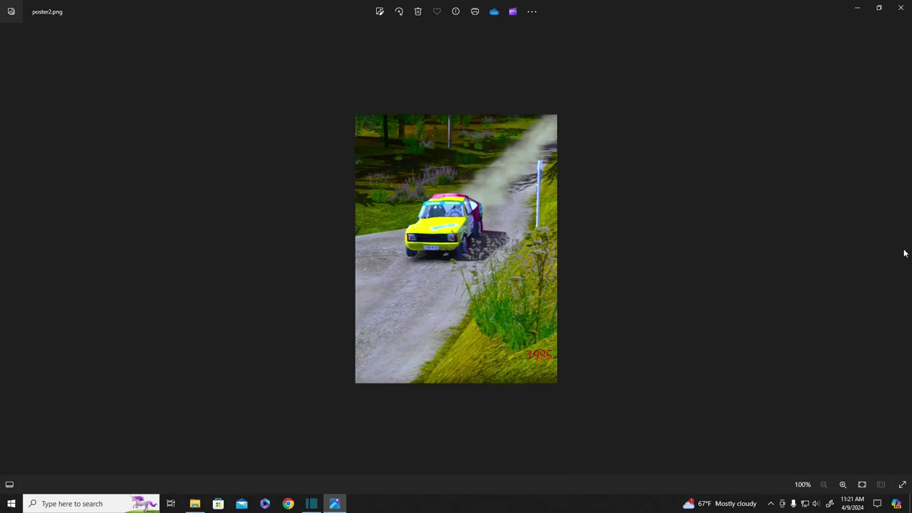